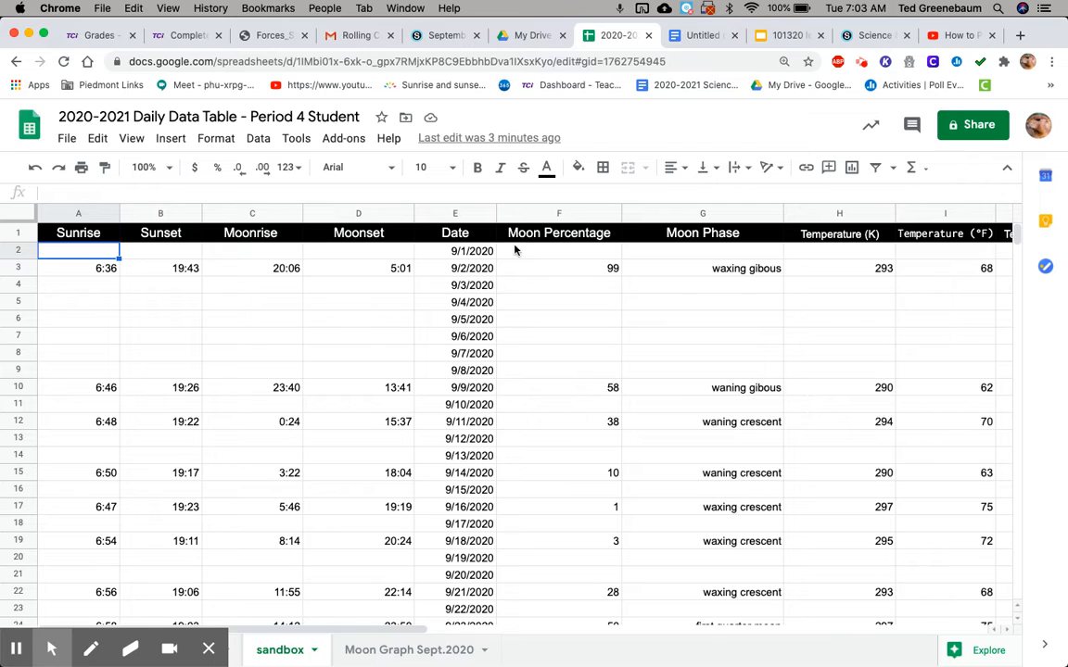
Step: Review the September Moon Illumination Graph assignment and the Moon Graph Sept.2020 chart, then return to the sandbox sheet
{"action": "left_click", "coordinate": [437, 38]}
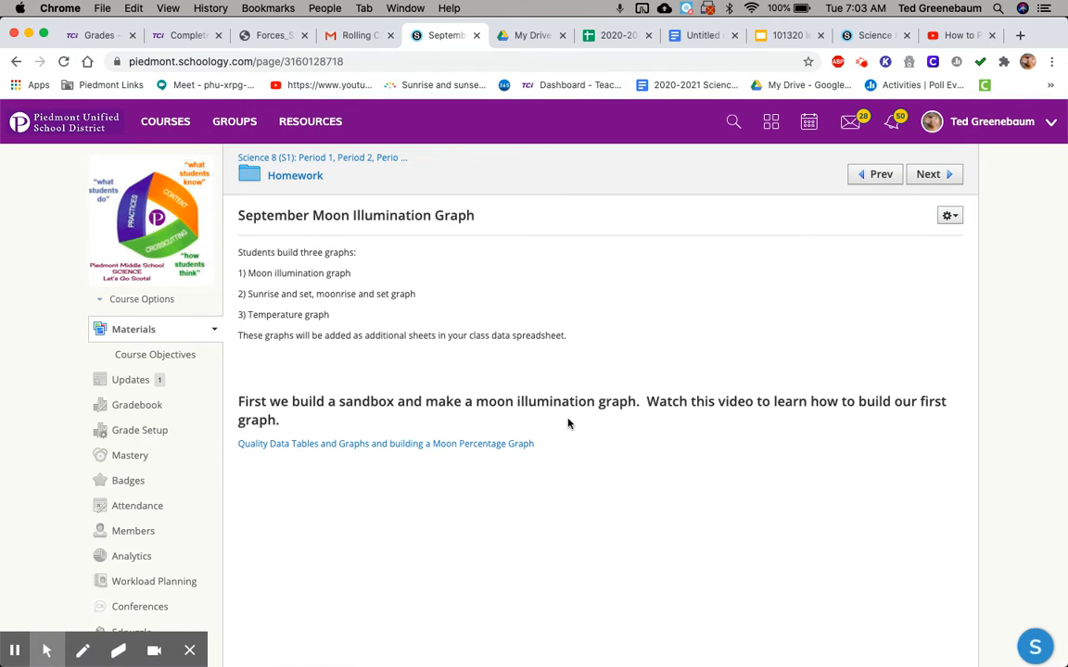
{"action": "left_click", "coordinate": [604, 35]}
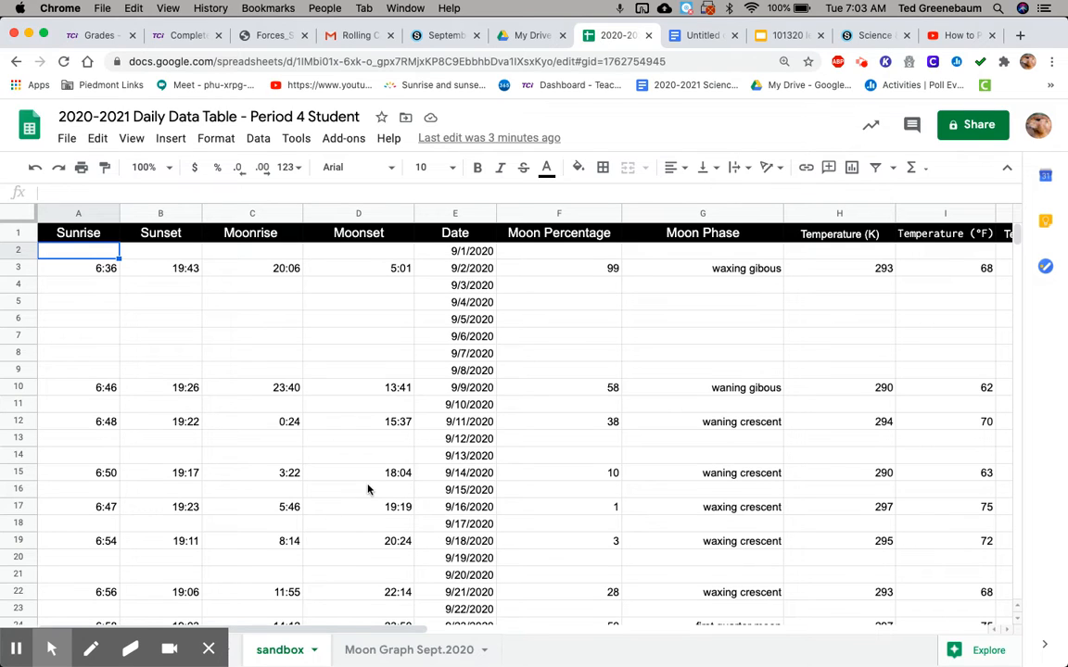
{"action": "left_click", "coordinate": [209, 654]}
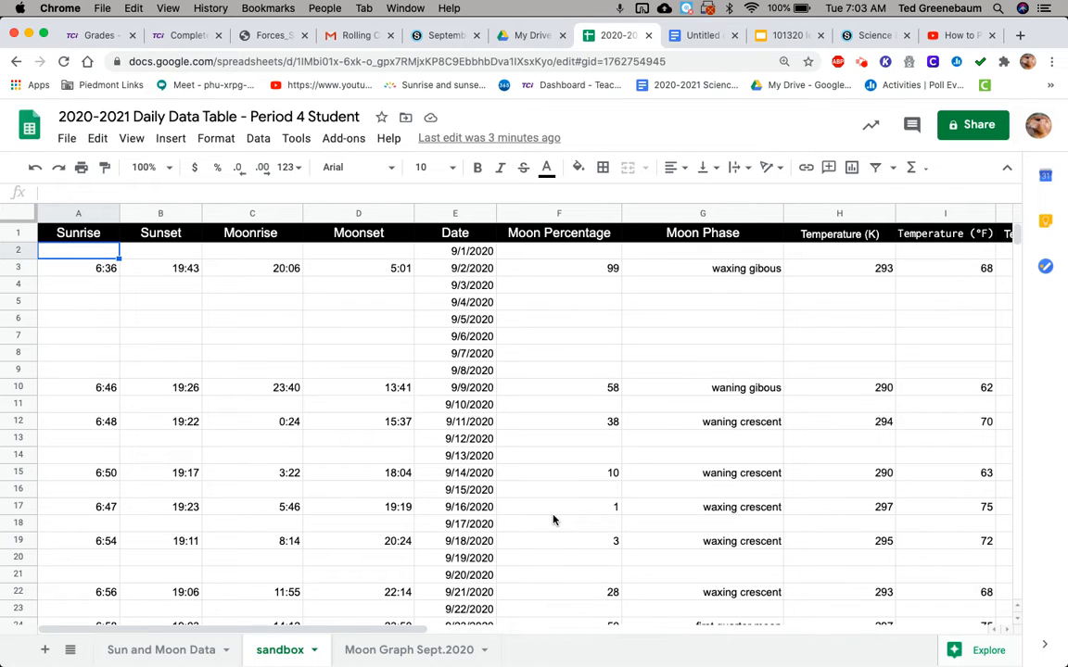
{"action": "left_click", "coordinate": [400, 656]}
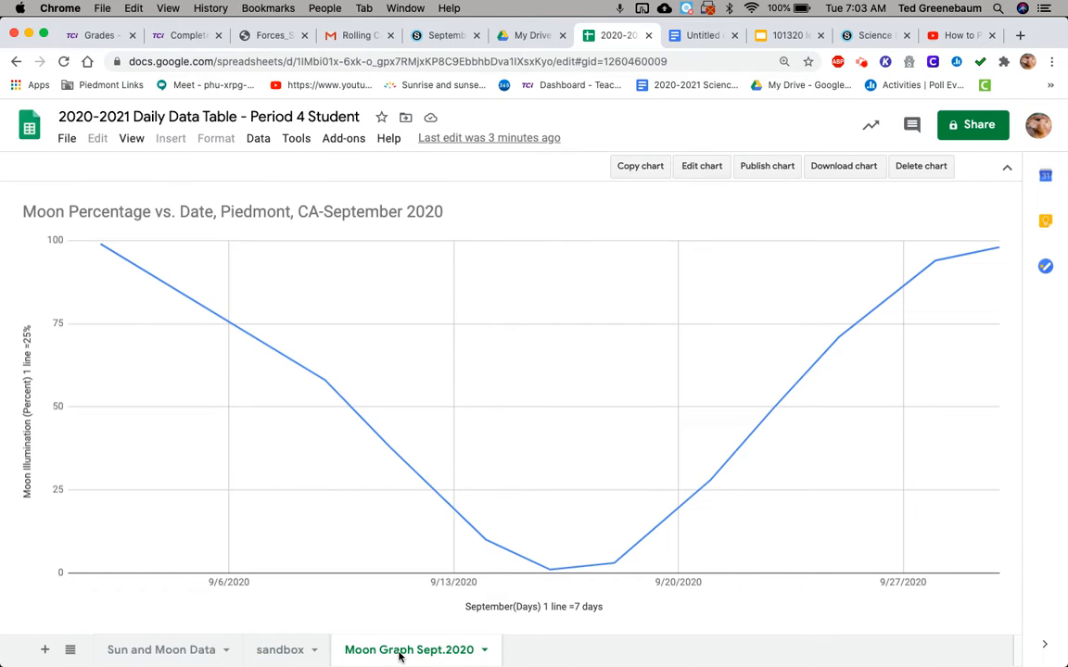
{"action": "left_click", "coordinate": [291, 652]}
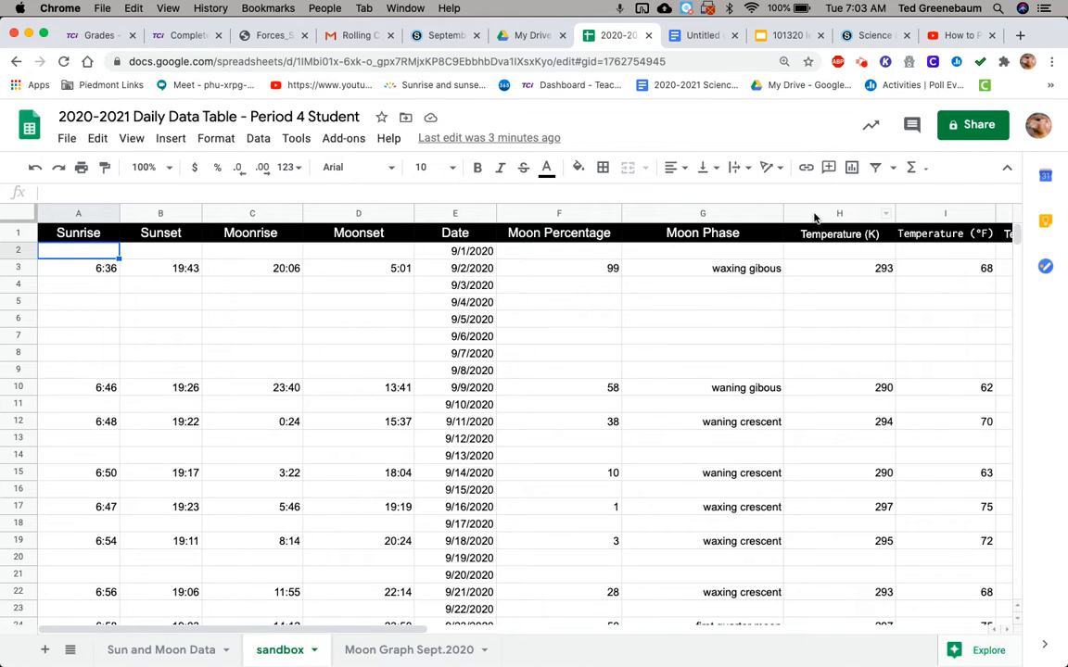
Step: Copy the entire Date column (E) on the sandbox sheet
{"action": "scroll", "coordinate": [818, 233], "scroll_direction": "right", "scroll_amount": 4}
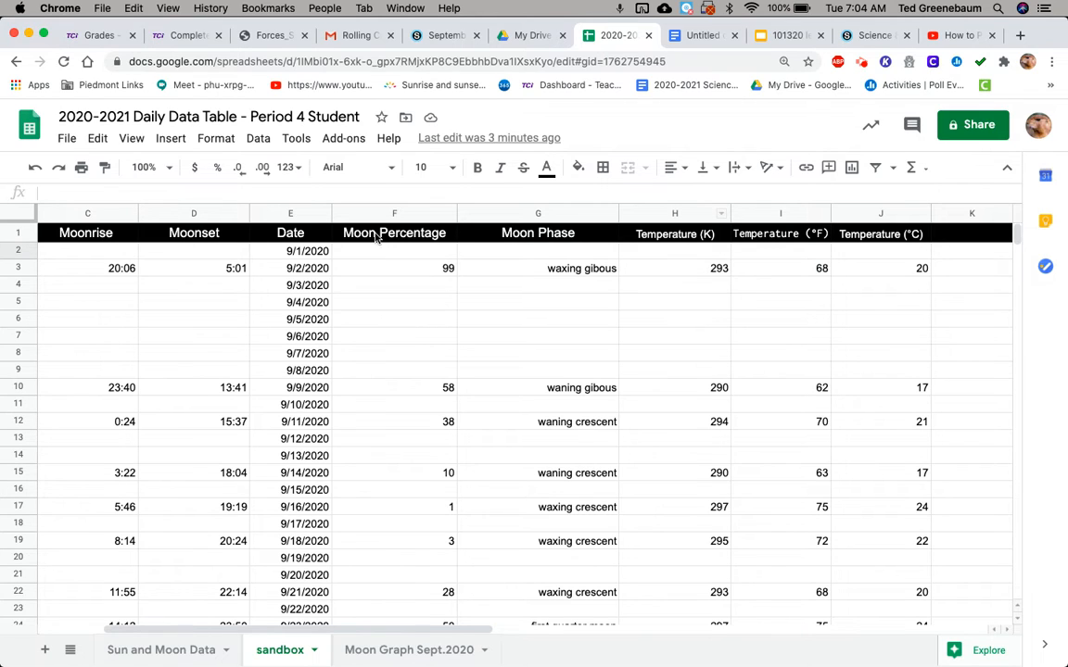
{"action": "left_click", "coordinate": [278, 214]}
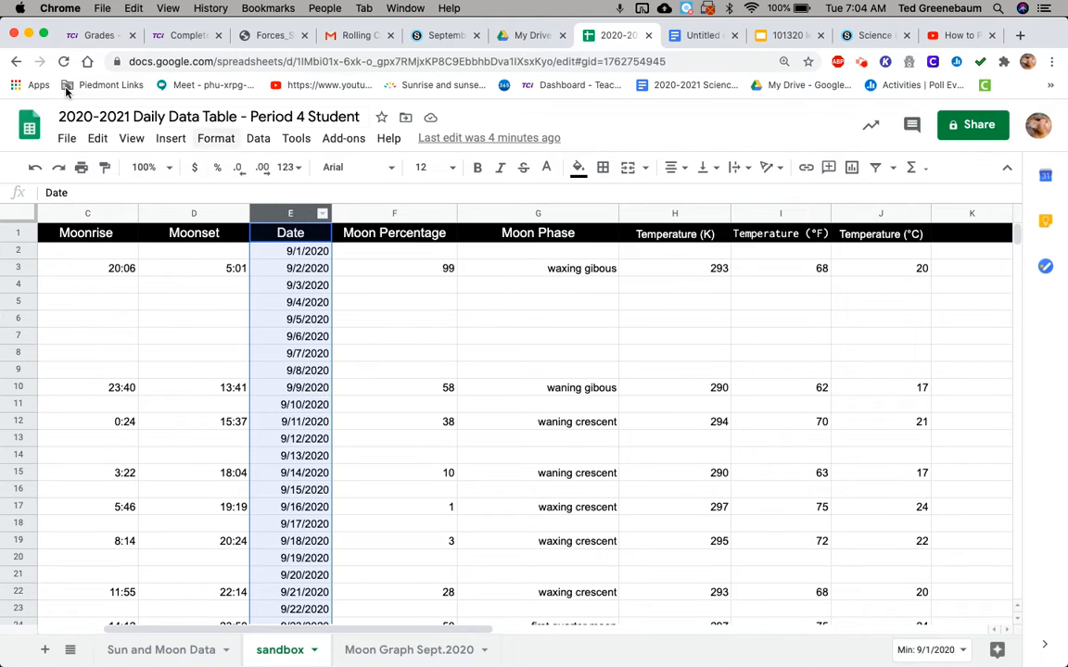
{"action": "left_click", "coordinate": [97, 140]}
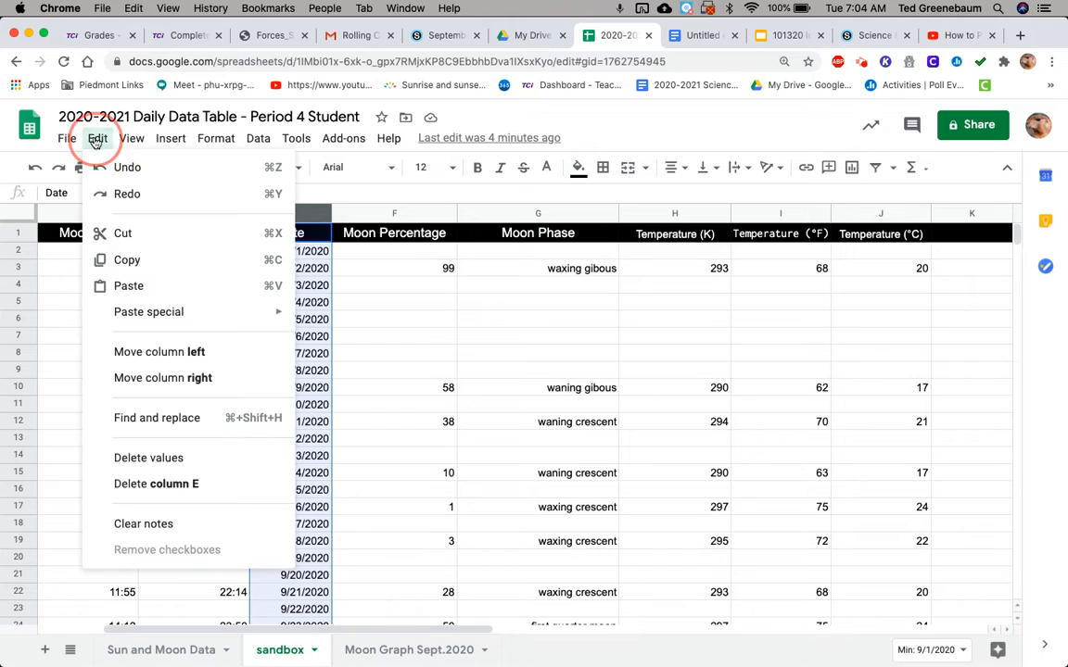
{"action": "left_click", "coordinate": [135, 264]}
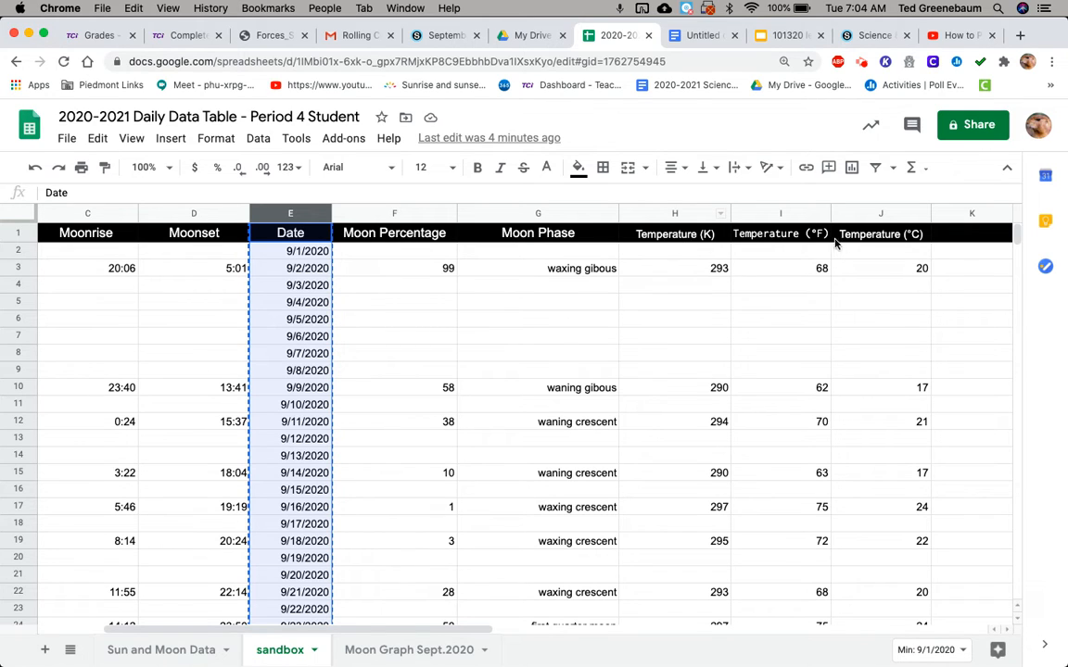
Step: Insert a new column directly after Moon Phase and paste the copied Date column into it
{"action": "left_click", "coordinate": [583, 214]}
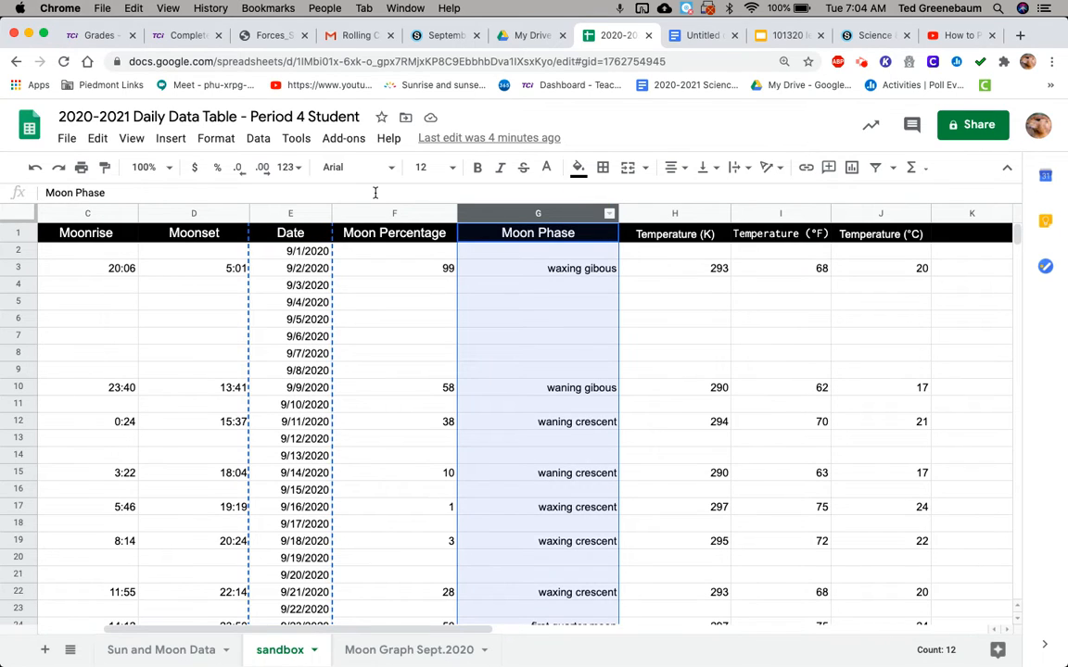
{"action": "left_click", "coordinate": [170, 140]}
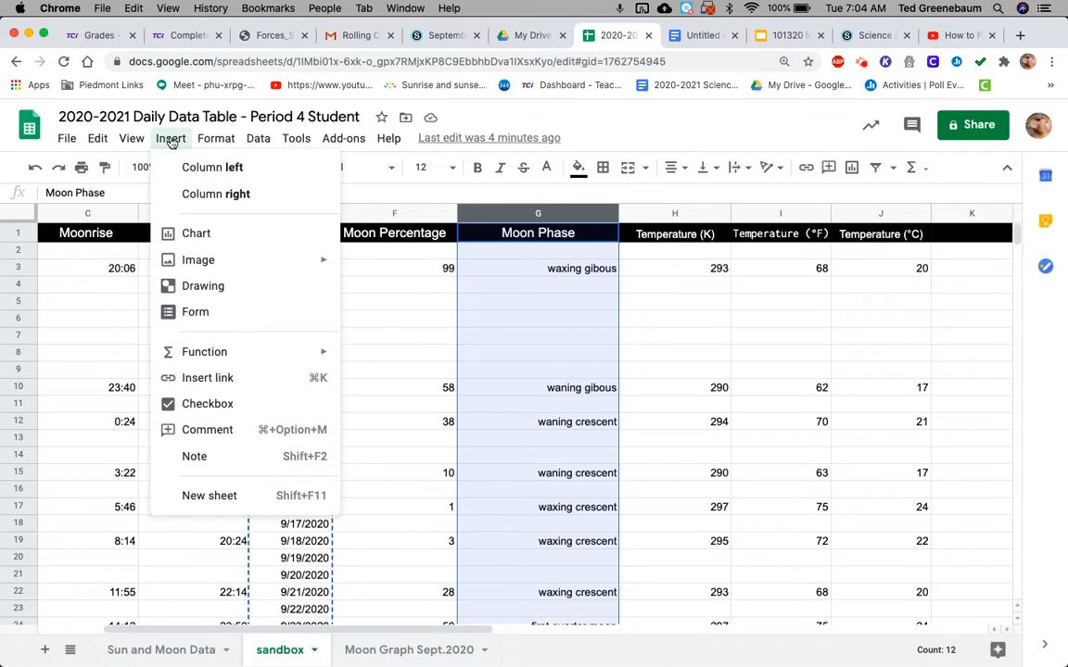
{"action": "left_click", "coordinate": [206, 195]}
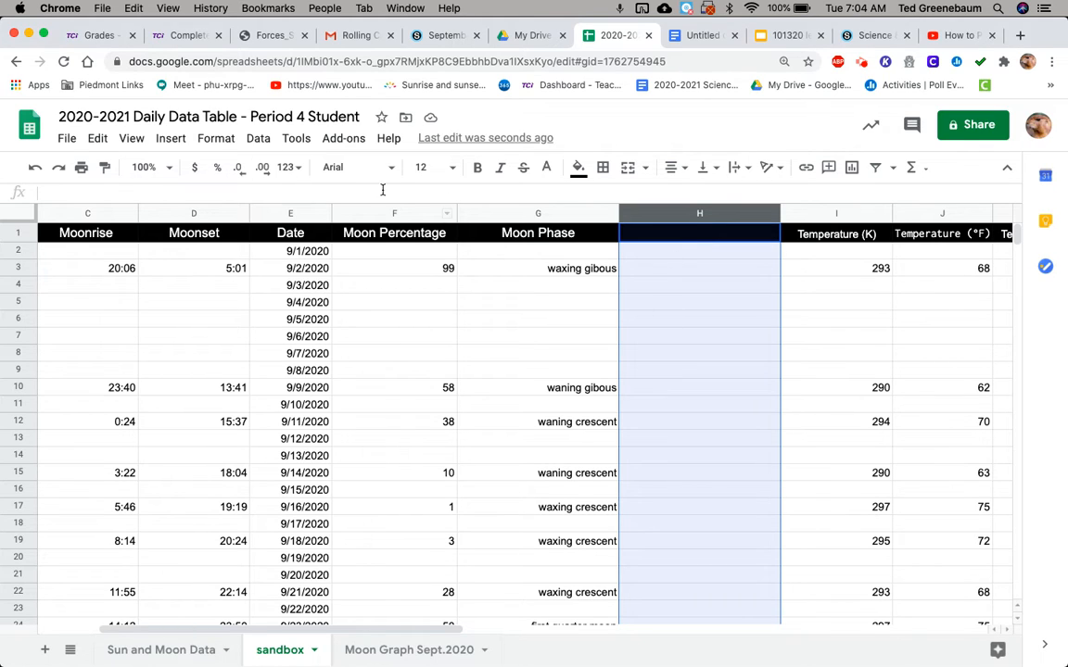
{"action": "left_click", "coordinate": [98, 139]}
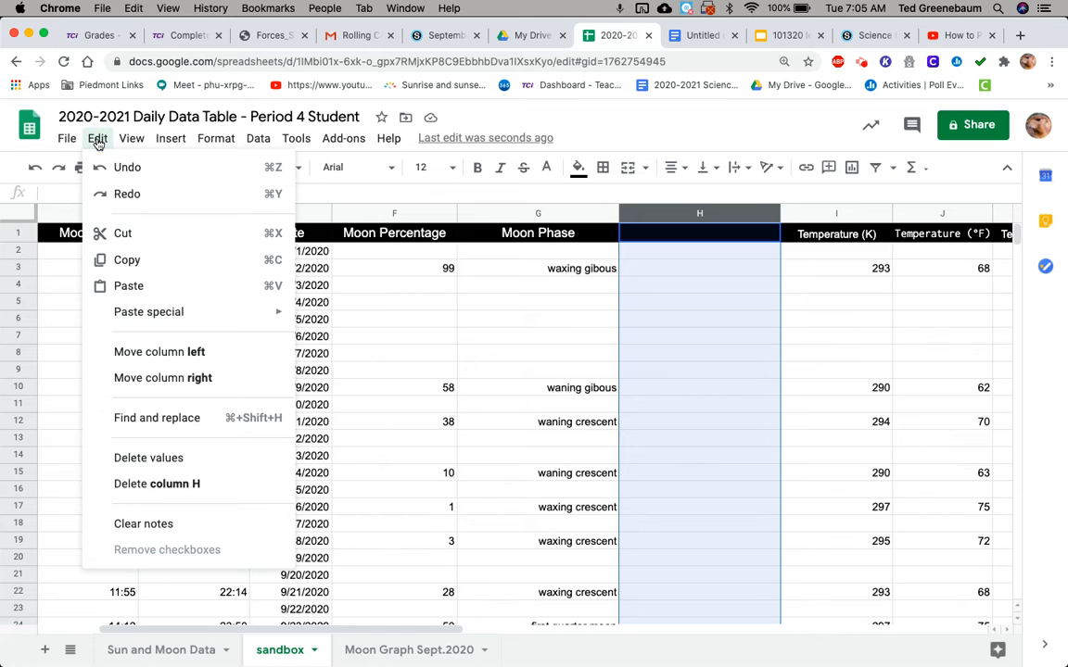
{"action": "left_click", "coordinate": [120, 285]}
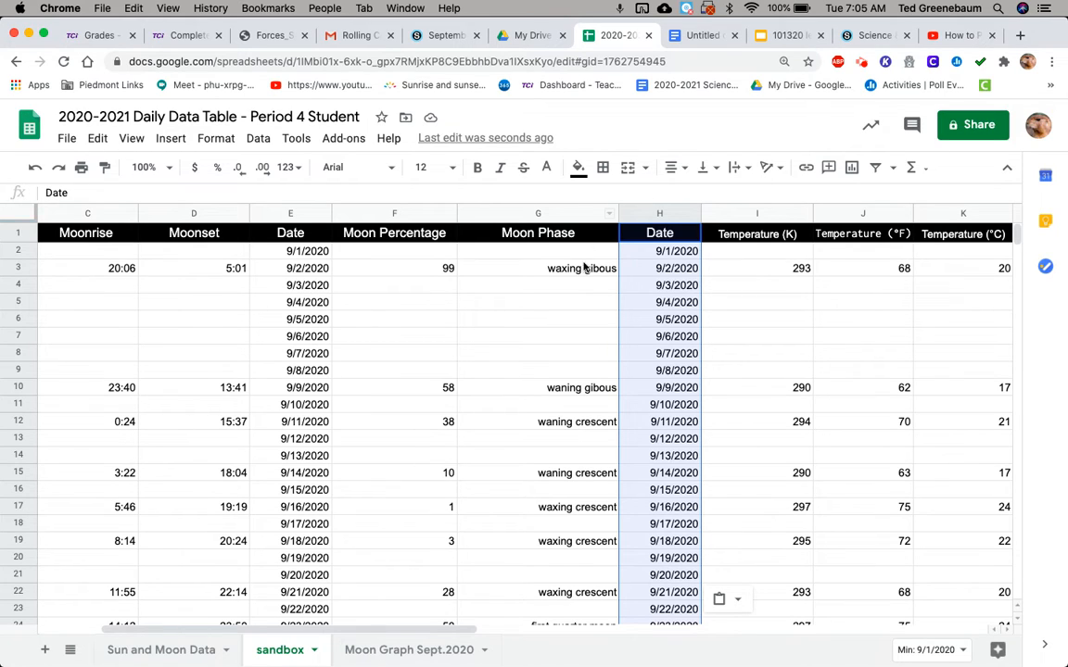
{"action": "left_click", "coordinate": [577, 317]}
Step: Review the September entries in the Date and three temperature columns (H to K) and insert a line chart from them
{"action": "scroll", "coordinate": [576, 315], "scroll_direction": "right", "scroll_amount": 4}
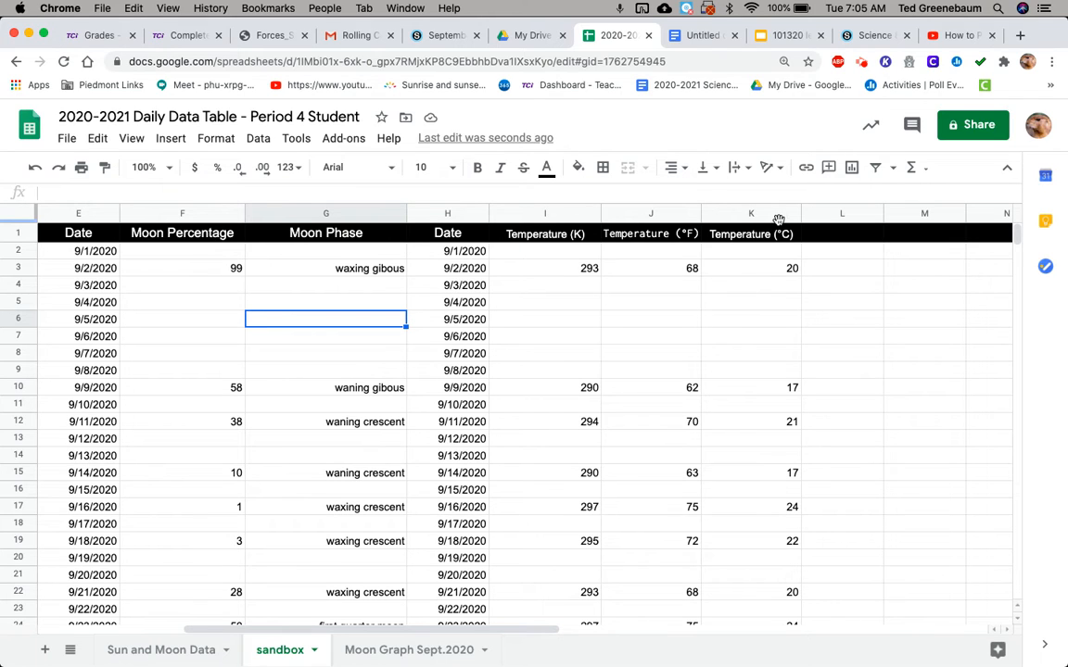
{"action": "left_click_drag", "start_coordinate": [430, 213], "coordinate": [721, 214]}
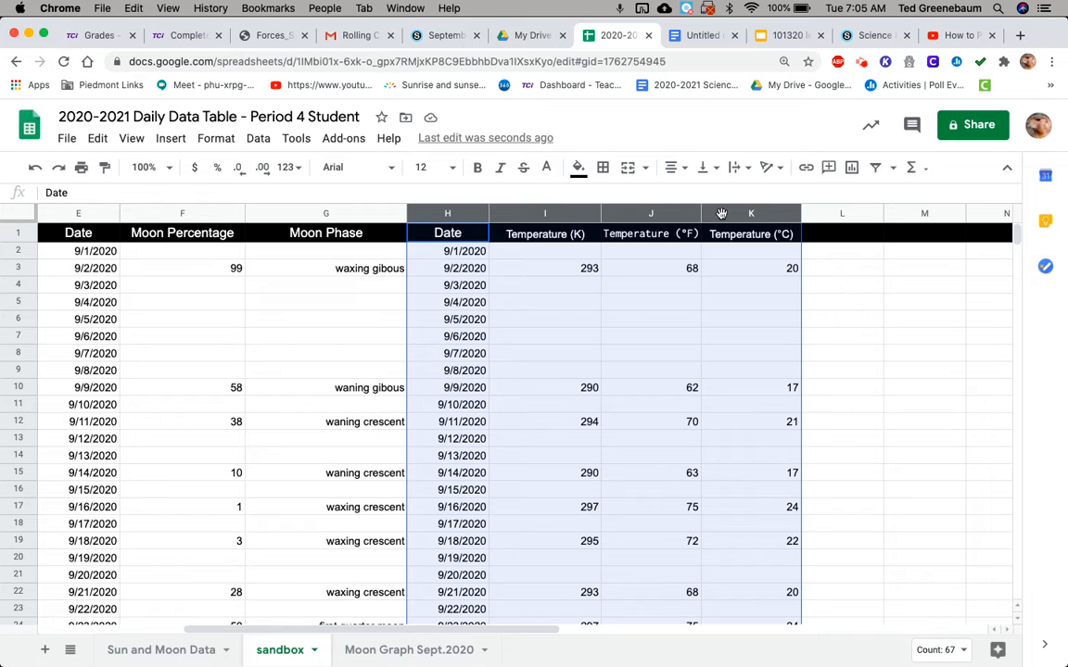
{"action": "scroll", "coordinate": [637, 326], "scroll_direction": "down", "scroll_amount": 1}
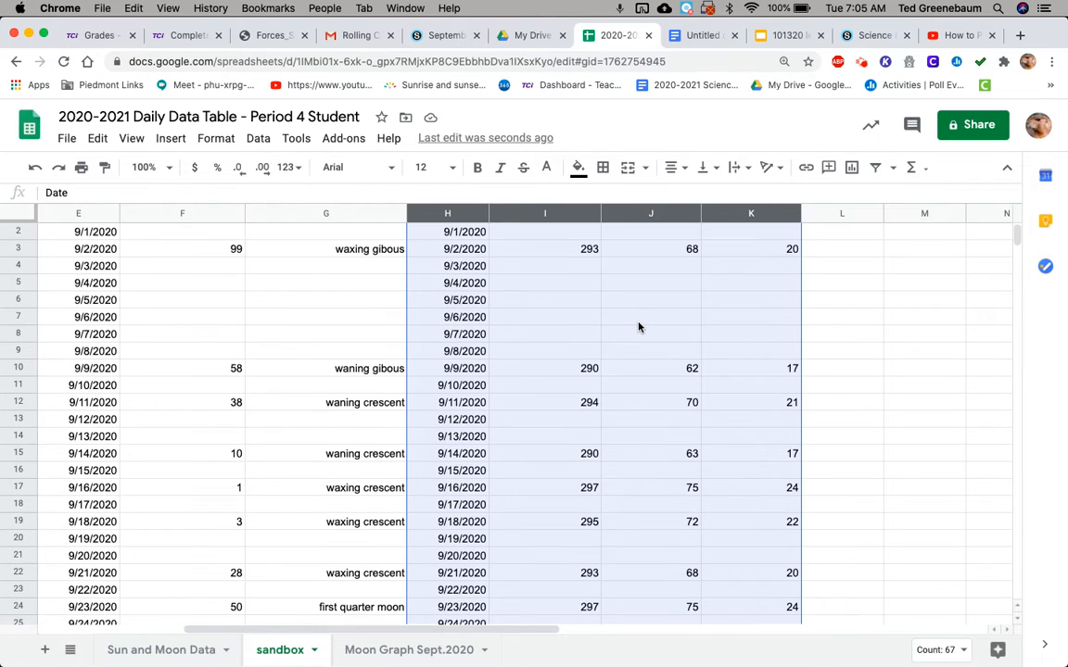
{"action": "scroll", "coordinate": [638, 326], "scroll_direction": "up", "scroll_amount": 1}
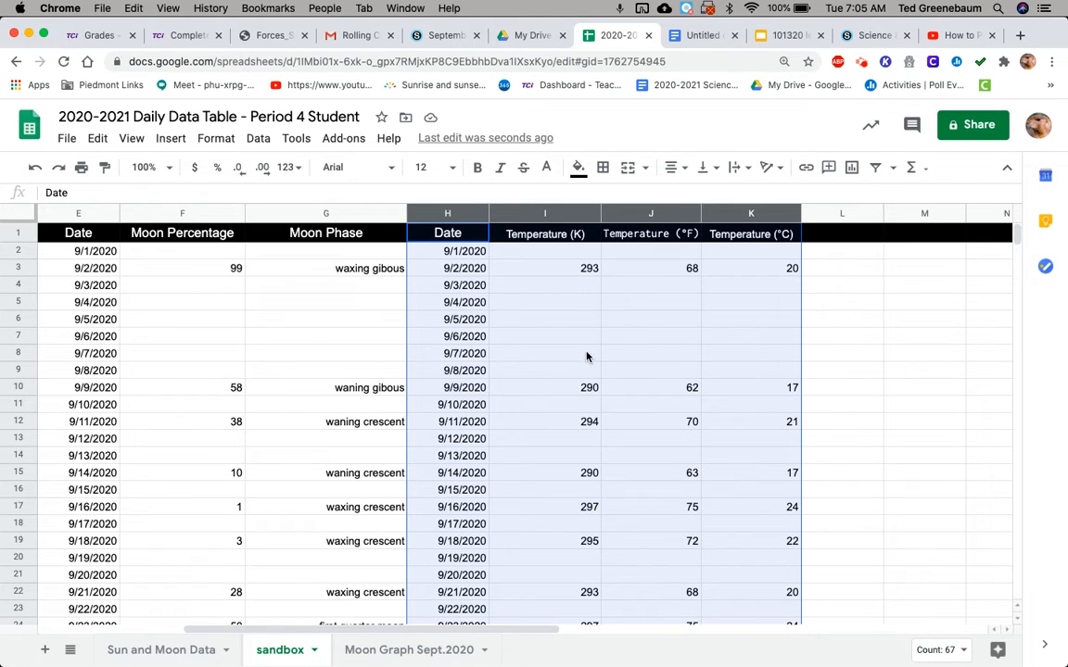
{"action": "scroll", "coordinate": [584, 434], "scroll_direction": "down", "scroll_amount": 5}
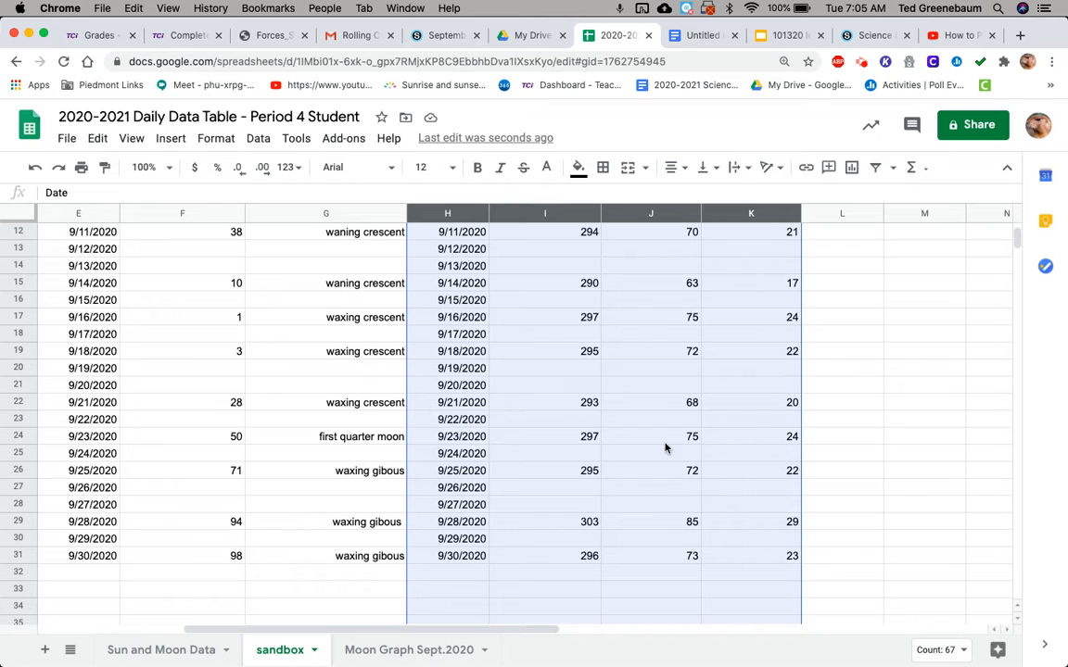
{"action": "scroll", "coordinate": [666, 347], "scroll_direction": "up", "scroll_amount": 3}
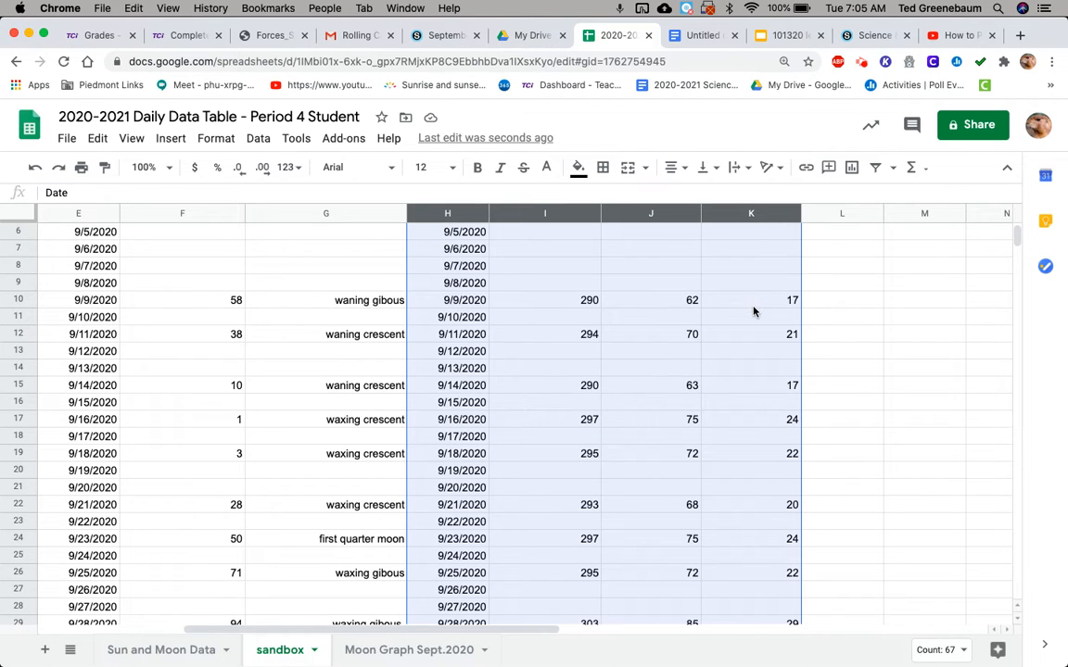
{"action": "scroll", "coordinate": [753, 312], "scroll_direction": "down", "scroll_amount": 3}
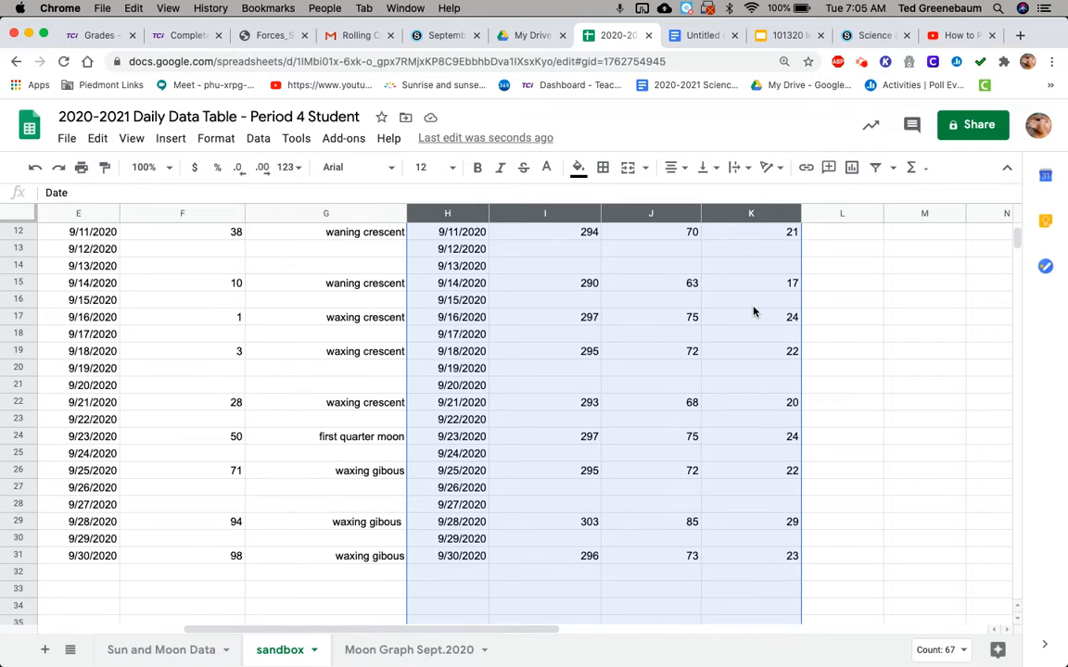
{"action": "scroll", "coordinate": [773, 337], "scroll_direction": "down", "scroll_amount": 1}
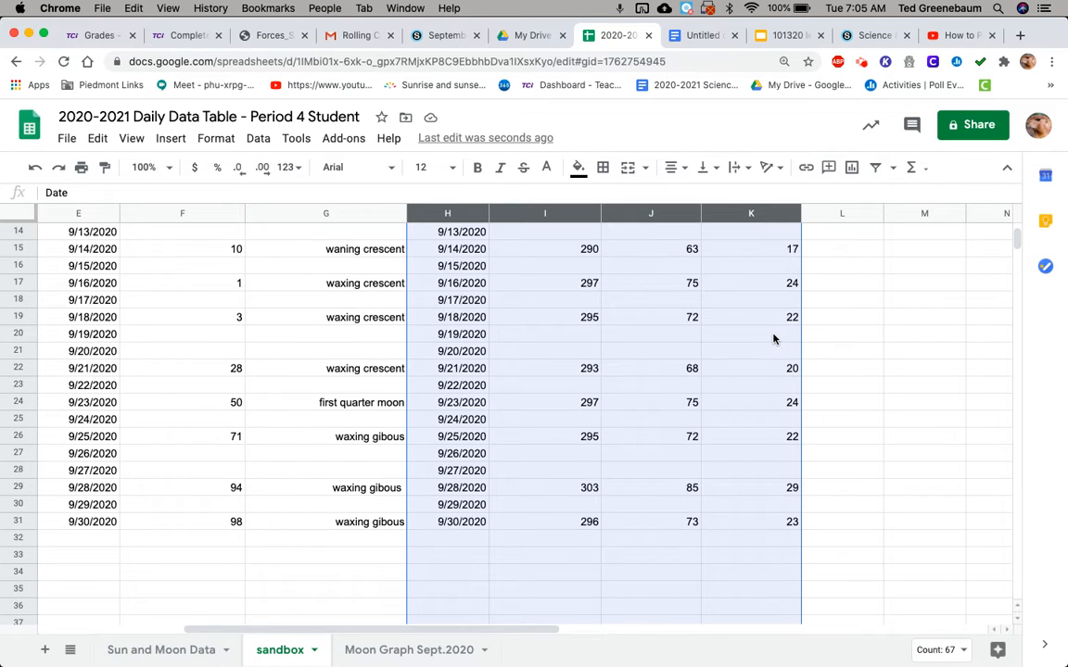
{"action": "scroll", "coordinate": [773, 338], "scroll_direction": "up", "scroll_amount": 5}
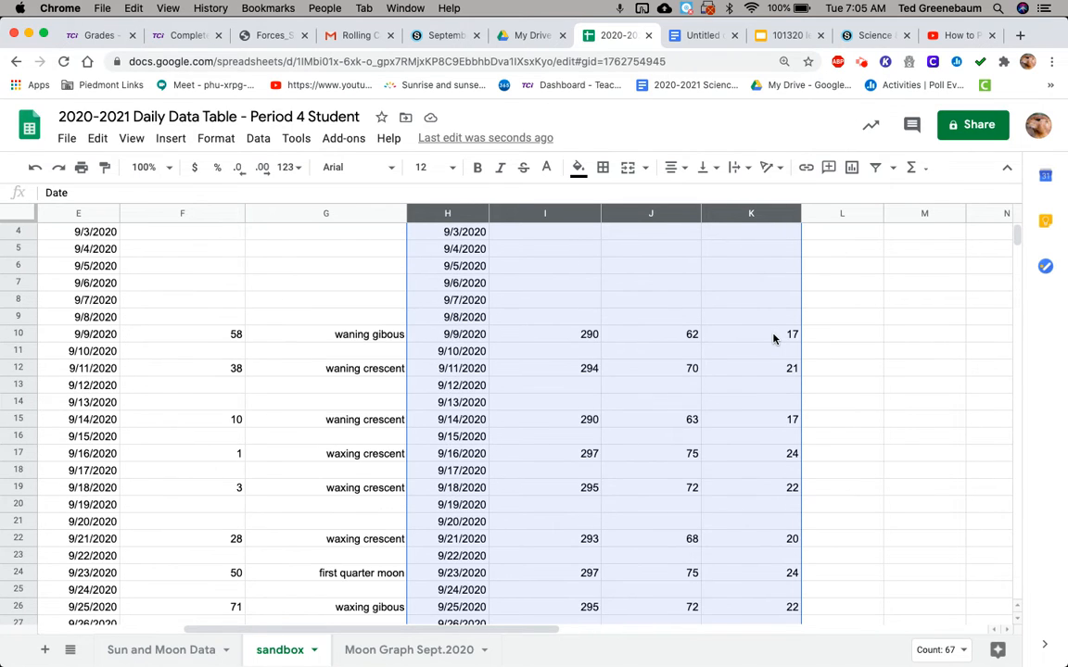
{"action": "scroll", "coordinate": [773, 338], "scroll_direction": "up", "scroll_amount": 2}
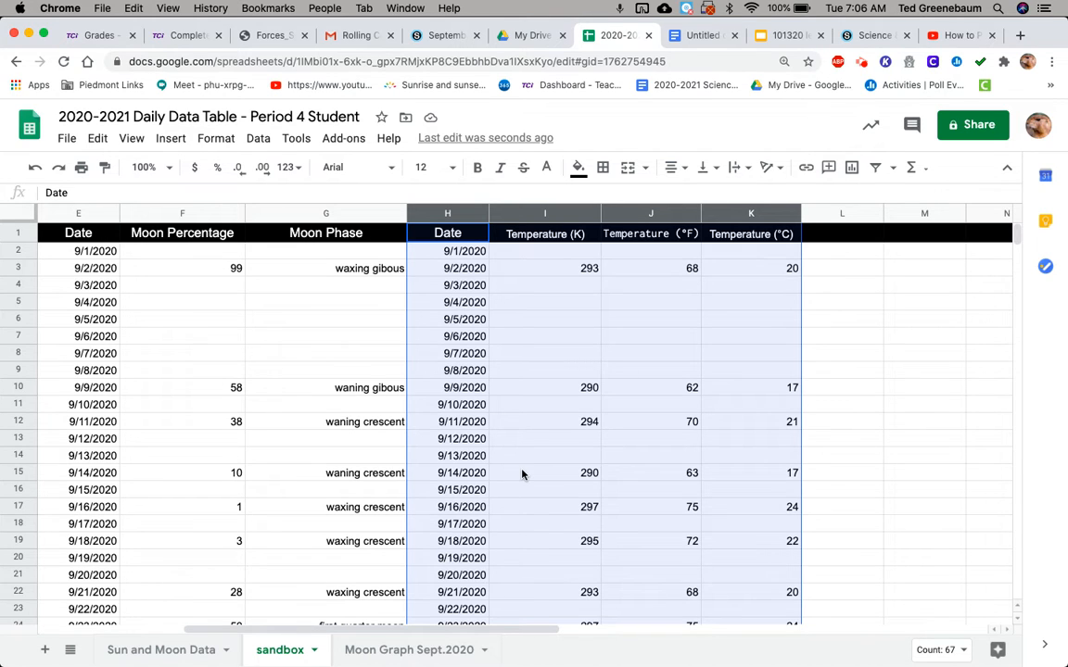
{"action": "scroll", "coordinate": [521, 473], "scroll_direction": "down", "scroll_amount": 5}
{"action": "scroll", "coordinate": [522, 474], "scroll_direction": "down", "scroll_amount": 1}
{"action": "scroll", "coordinate": [521, 474], "scroll_direction": "up", "scroll_amount": 5}
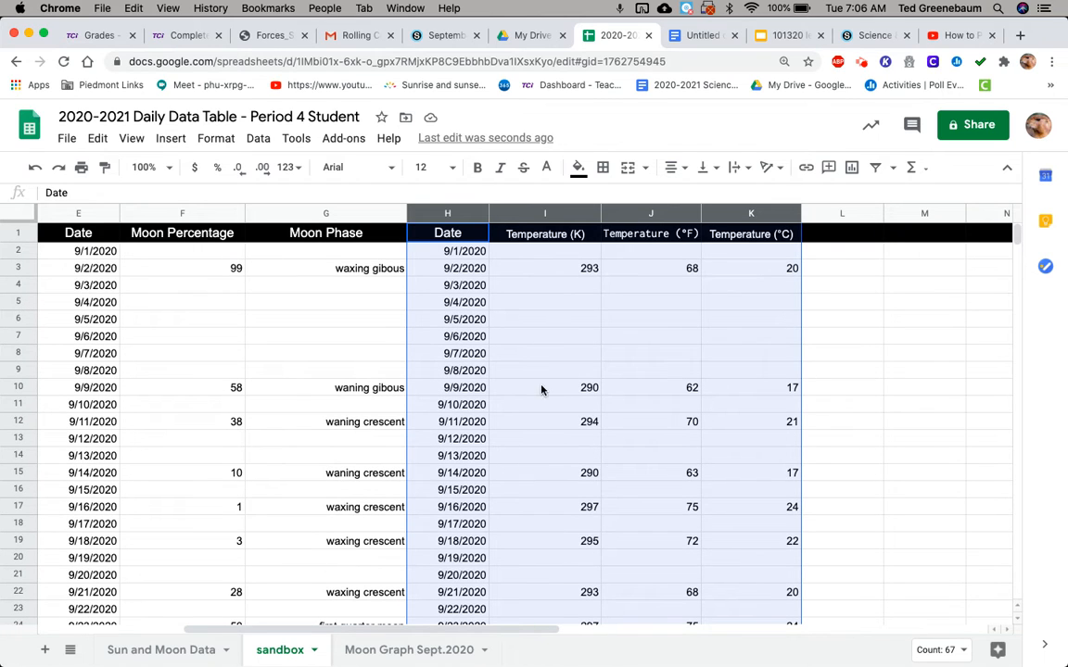
{"action": "left_click", "coordinate": [853, 170]}
{"action": "left_click", "coordinate": [851, 169]}
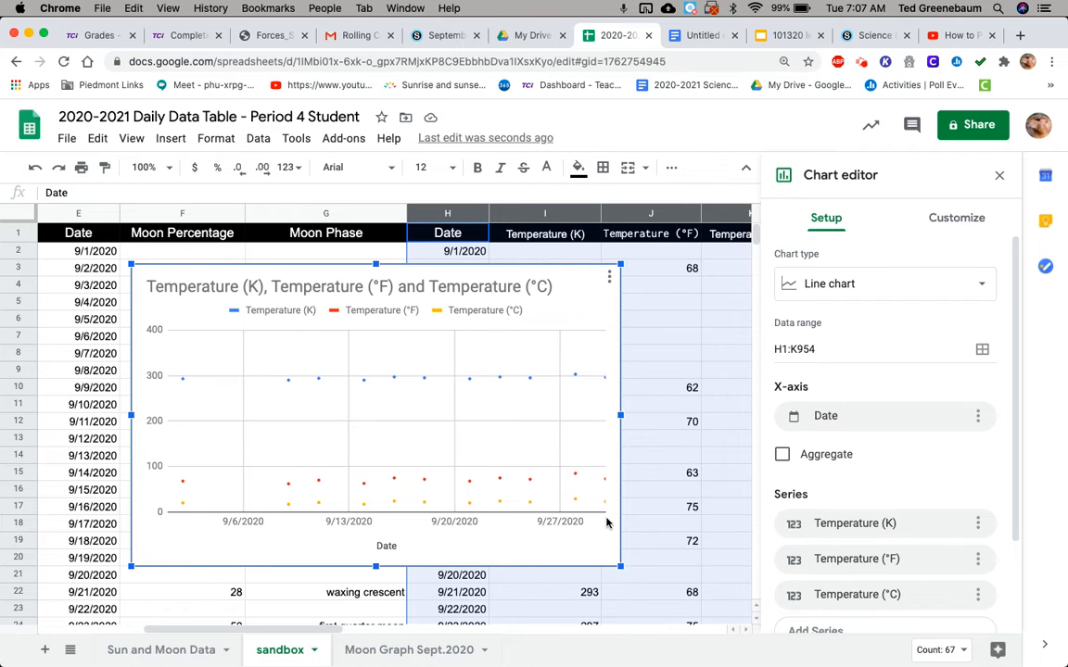
Step: Assign the chart's Temperature (K) series to the right axis
{"action": "left_click", "coordinate": [955, 220]}
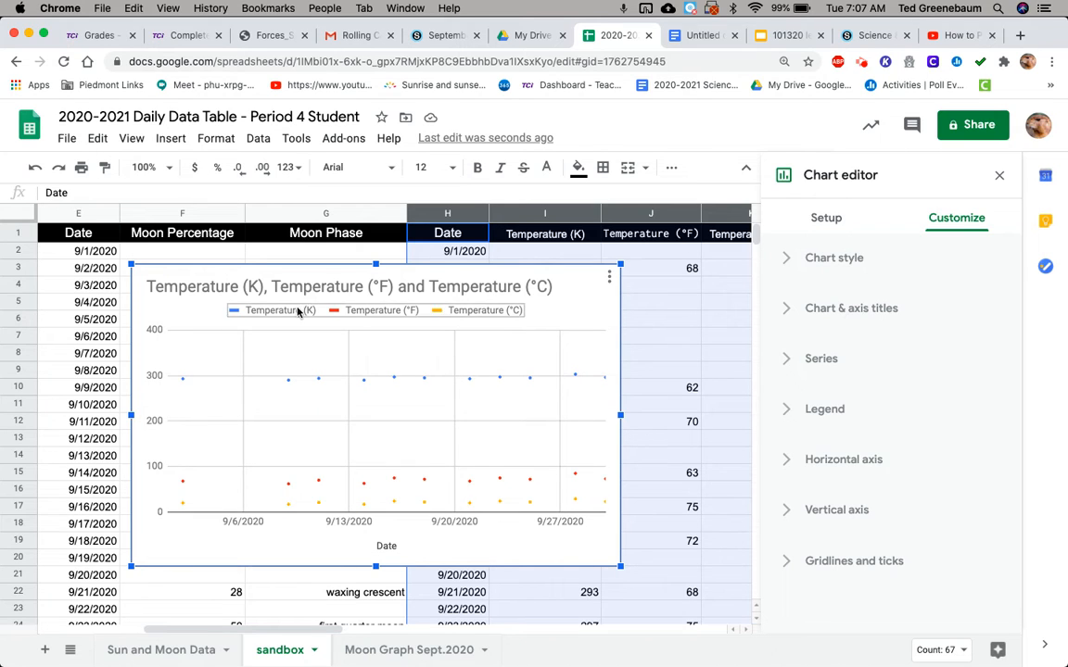
{"action": "left_click", "coordinate": [789, 361]}
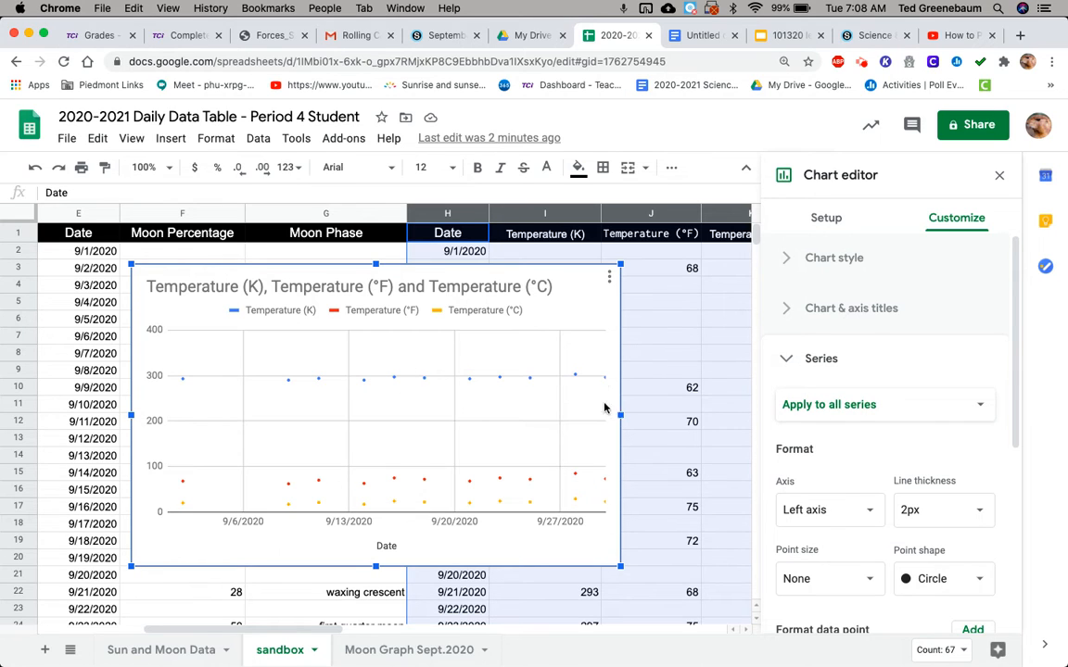
{"action": "left_click", "coordinate": [981, 410]}
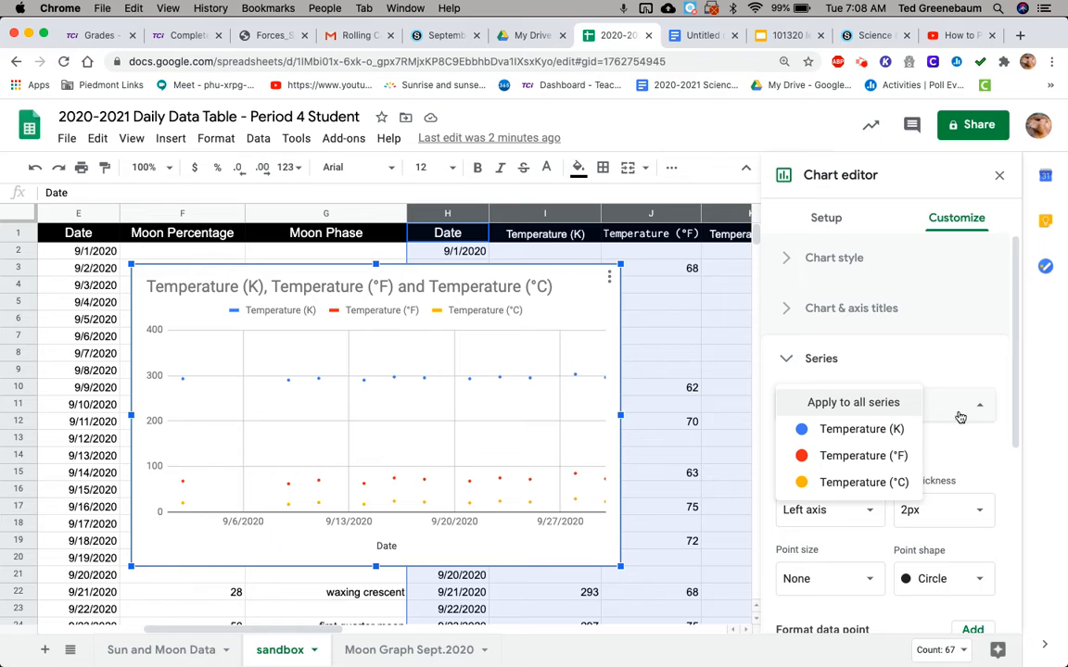
{"action": "left_click", "coordinate": [875, 433]}
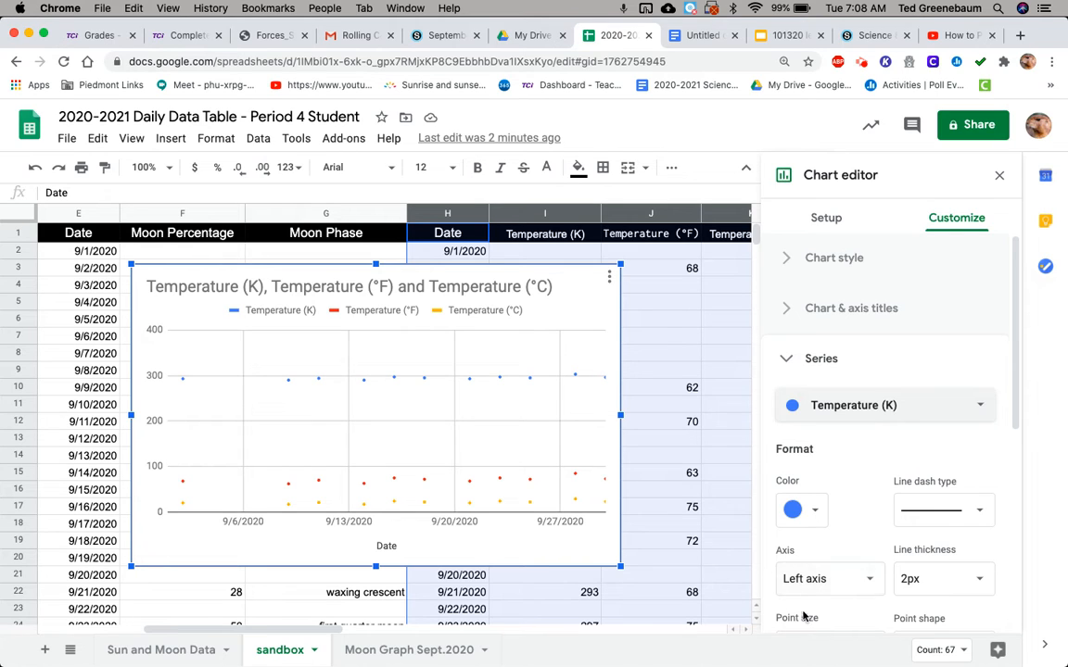
{"action": "left_click", "coordinate": [871, 582]}
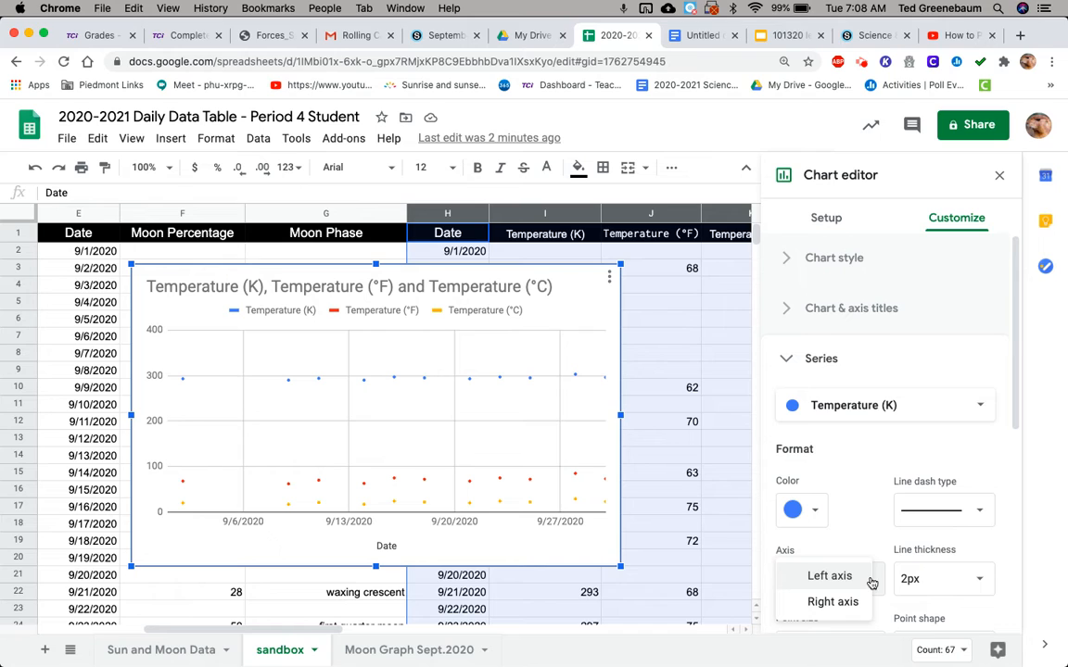
{"action": "left_click", "coordinate": [846, 602]}
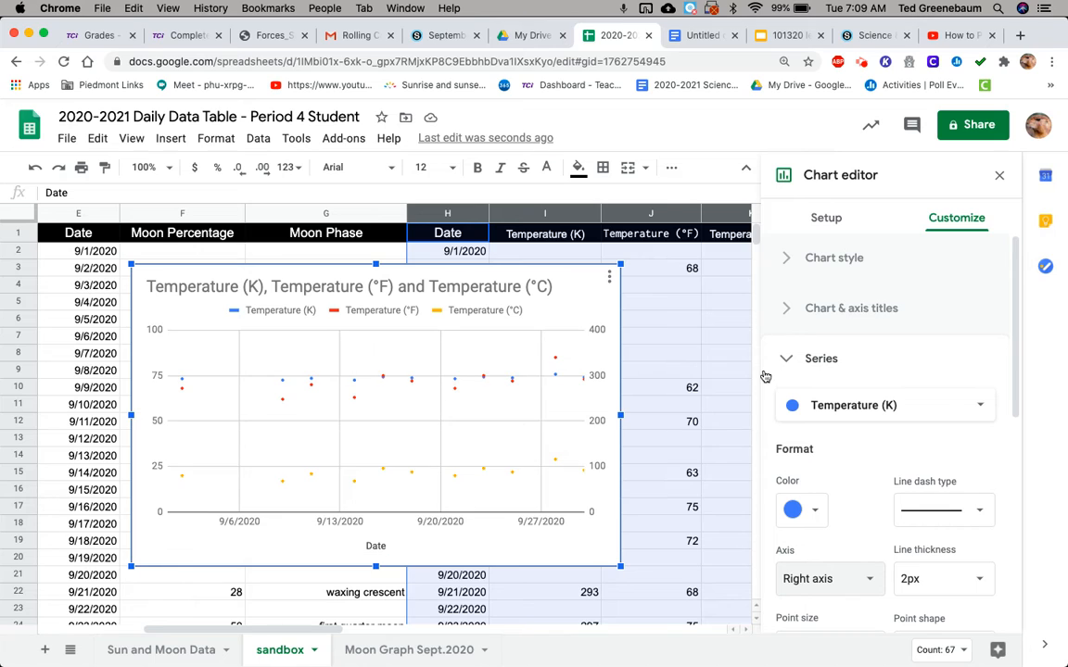
Step: Remove the repeated word "Temperature" before (°F) and (°C), along with the "and", from the chart title
{"action": "left_click", "coordinate": [786, 316]}
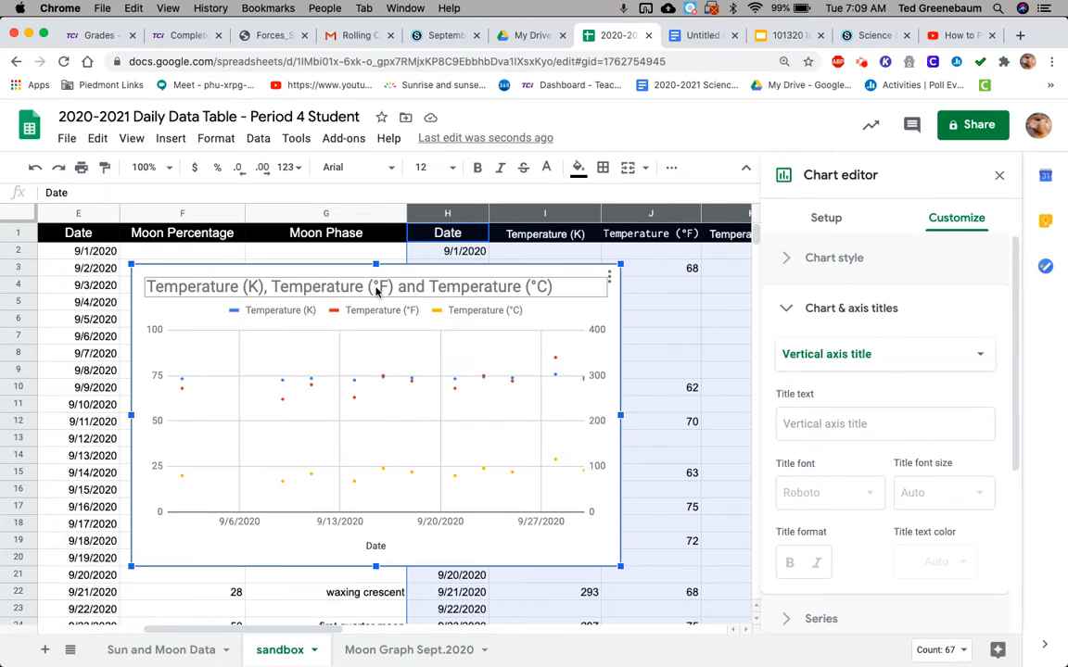
{"action": "left_click", "coordinate": [964, 358]}
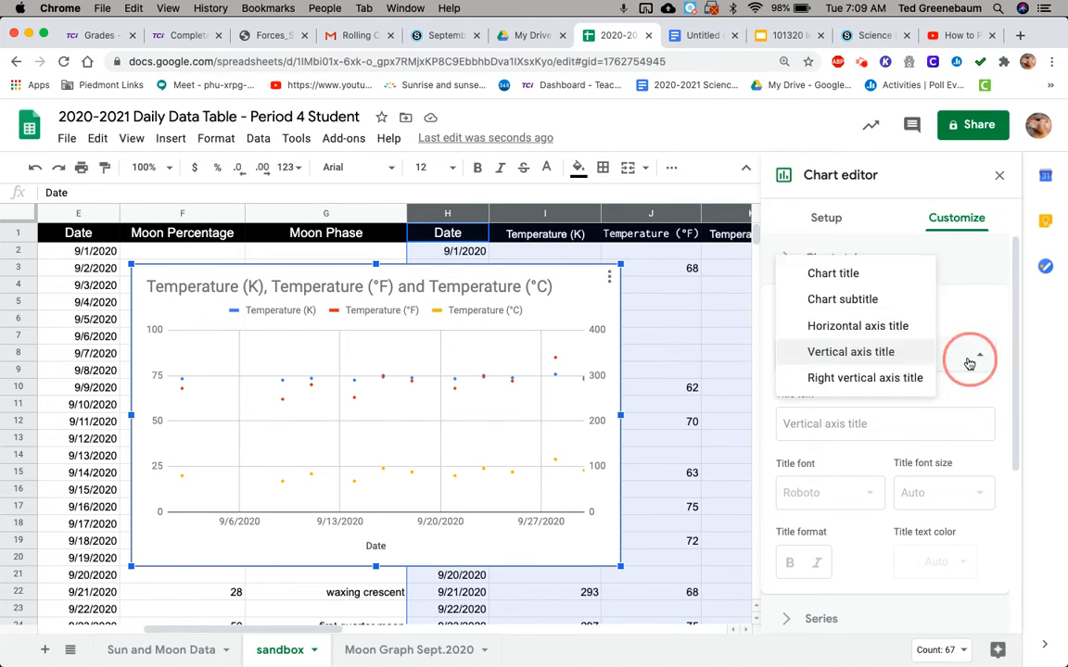
{"action": "left_click", "coordinate": [893, 275]}
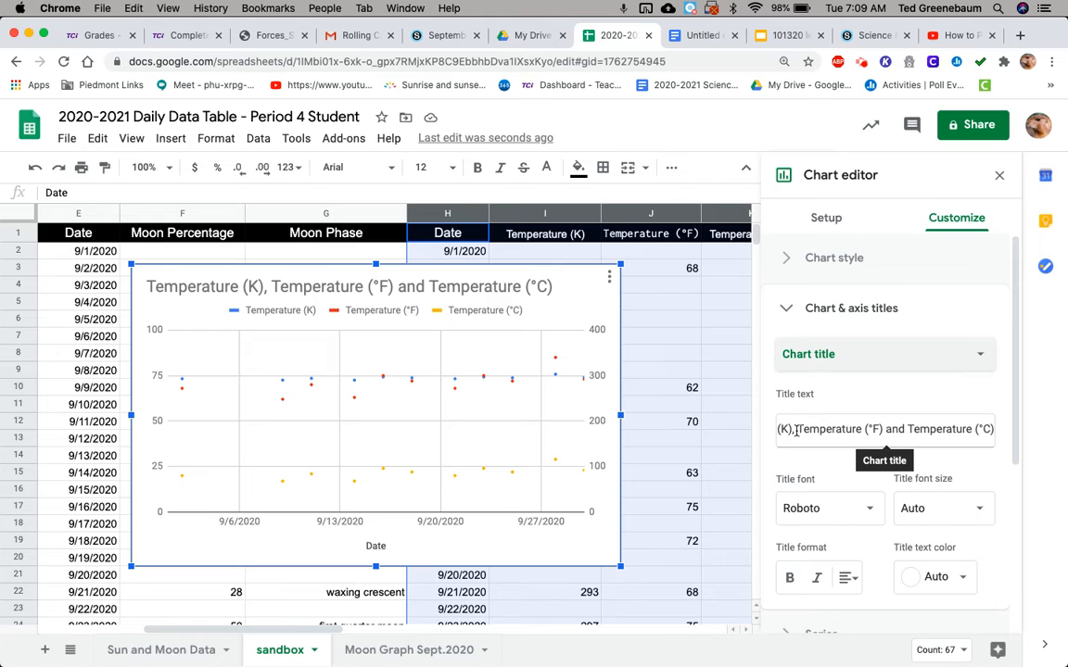
{"action": "left_click_drag", "start_coordinate": [796, 431], "coordinate": [863, 429]}
{"action": "key", "text": "BackSpace"}
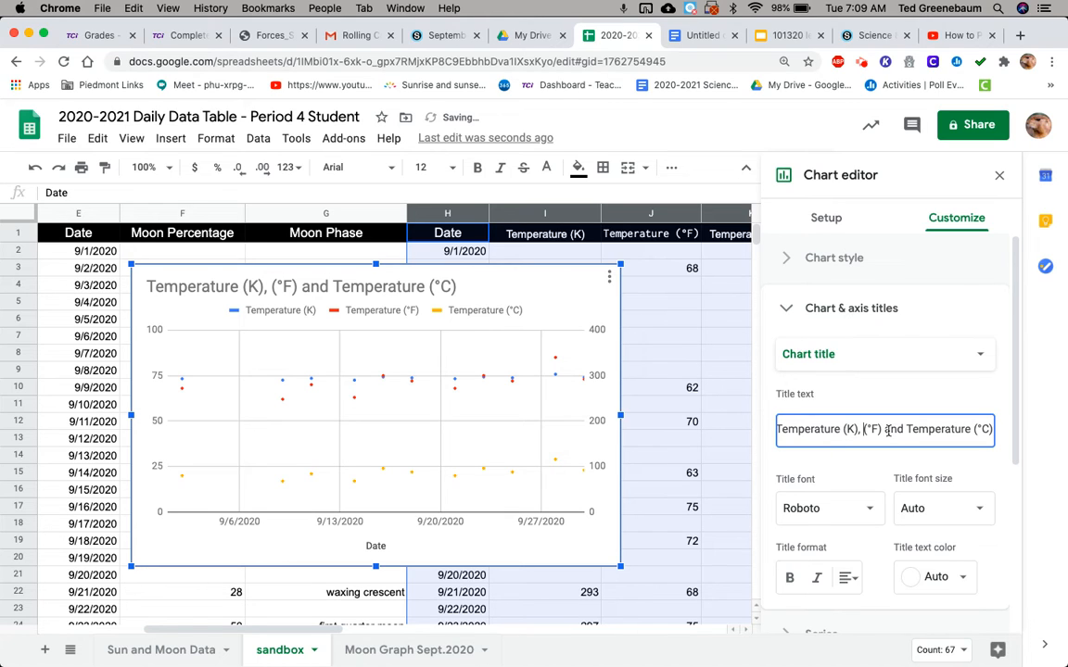
{"action": "left_click_drag", "start_coordinate": [884, 429], "coordinate": [967, 432]}
{"action": "key", "text": "BackSpace"}
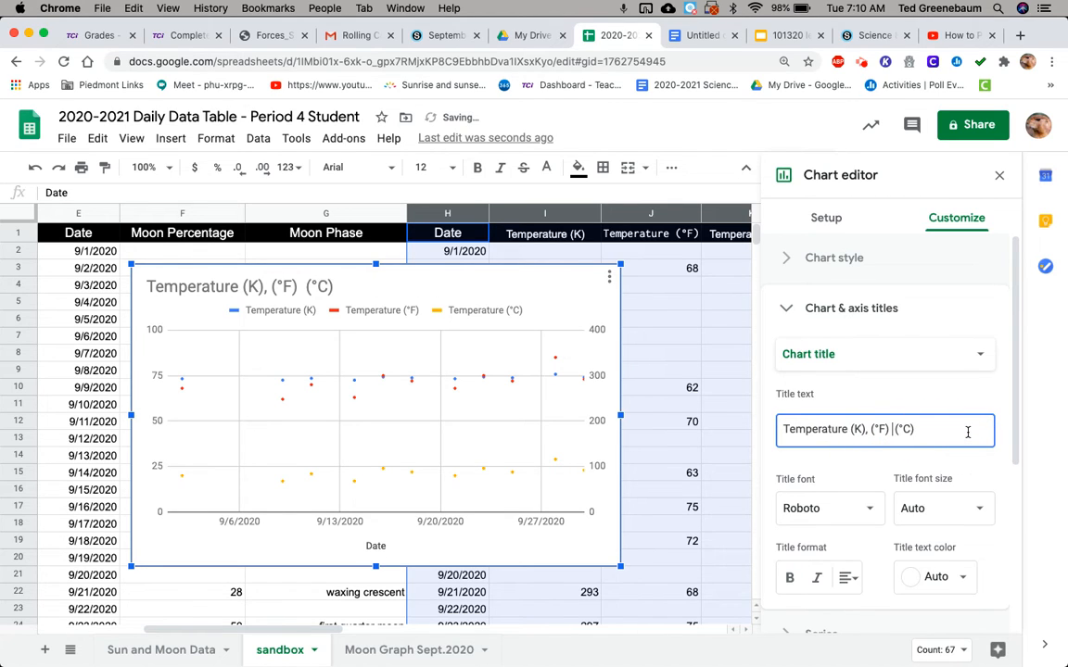
Step: Strip the comma and extra spaces from the chart title and extend it to "Temperature (K)(°F)(°C) in Piedmont, CA-September 2020"
{"action": "left_click", "coordinate": [868, 429]}
{"action": "key", "text": "BackSpace"}
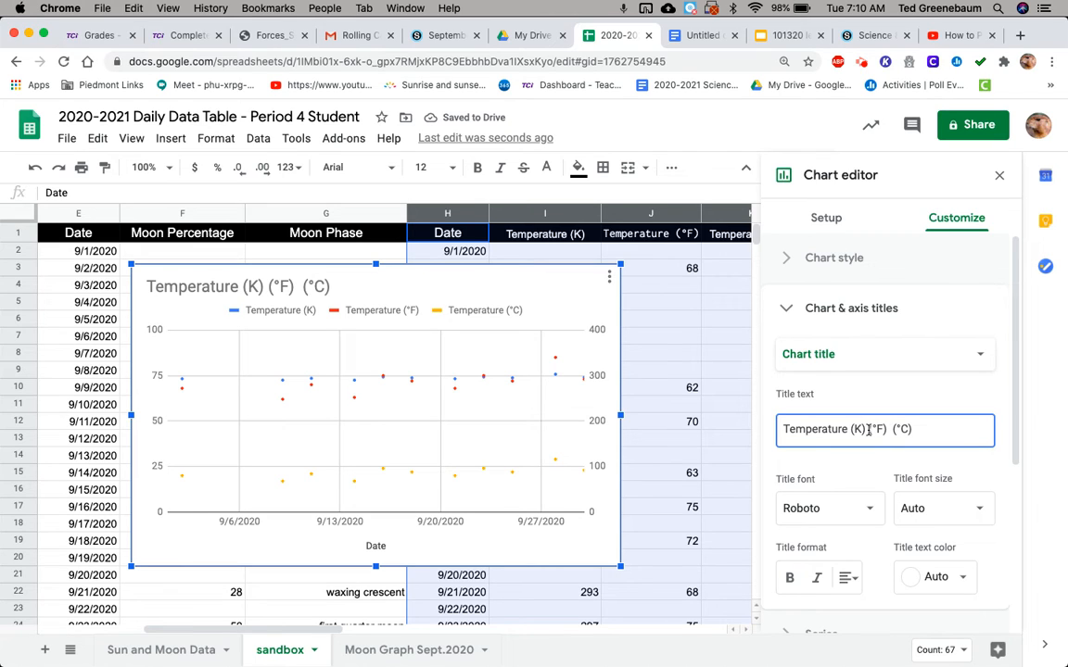
{"action": "left_click", "coordinate": [869, 429]}
{"action": "key", "text": "BackSpace"}
{"action": "left_click", "coordinate": [889, 429]}
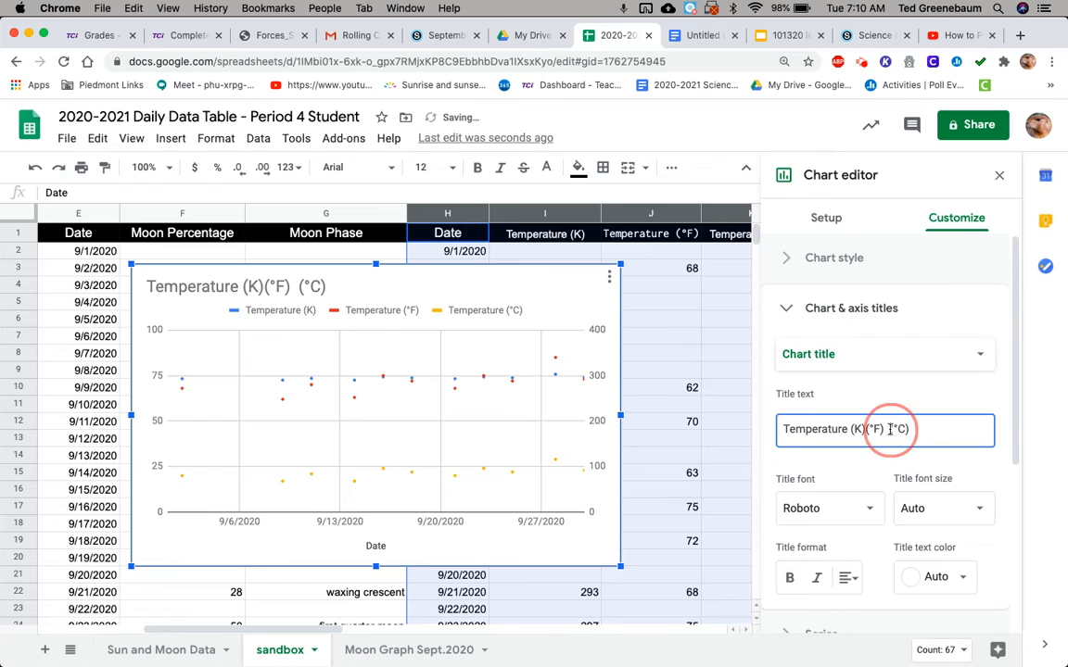
{"action": "key", "text": "BackSpace"}
{"action": "key", "text": "BackSpace"}
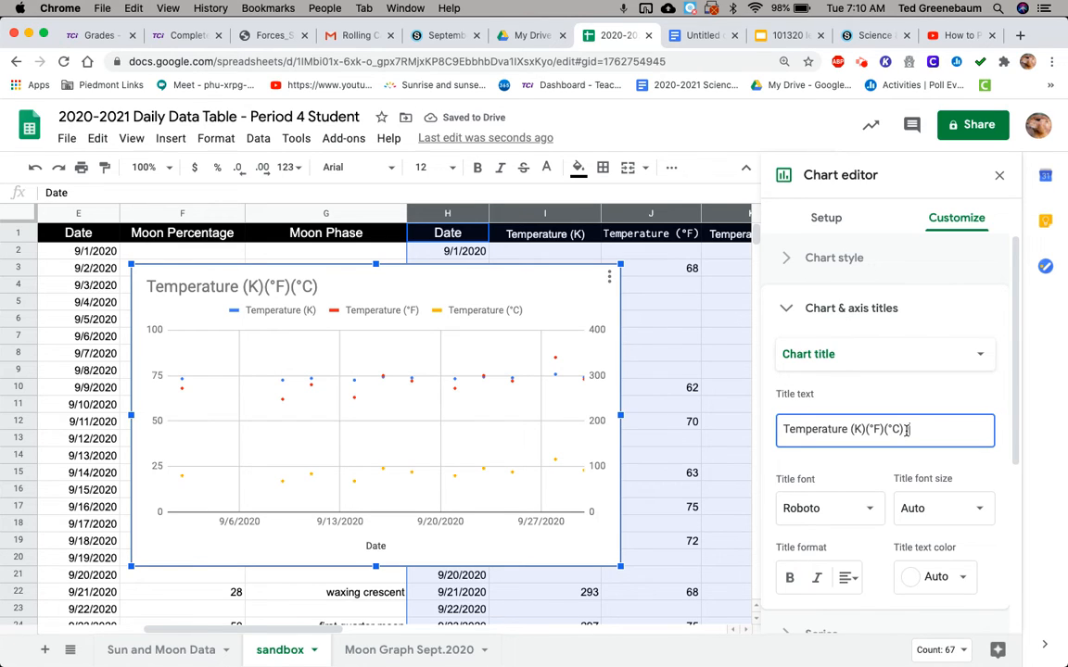
{"action": "type", "text": "in Piedm"}
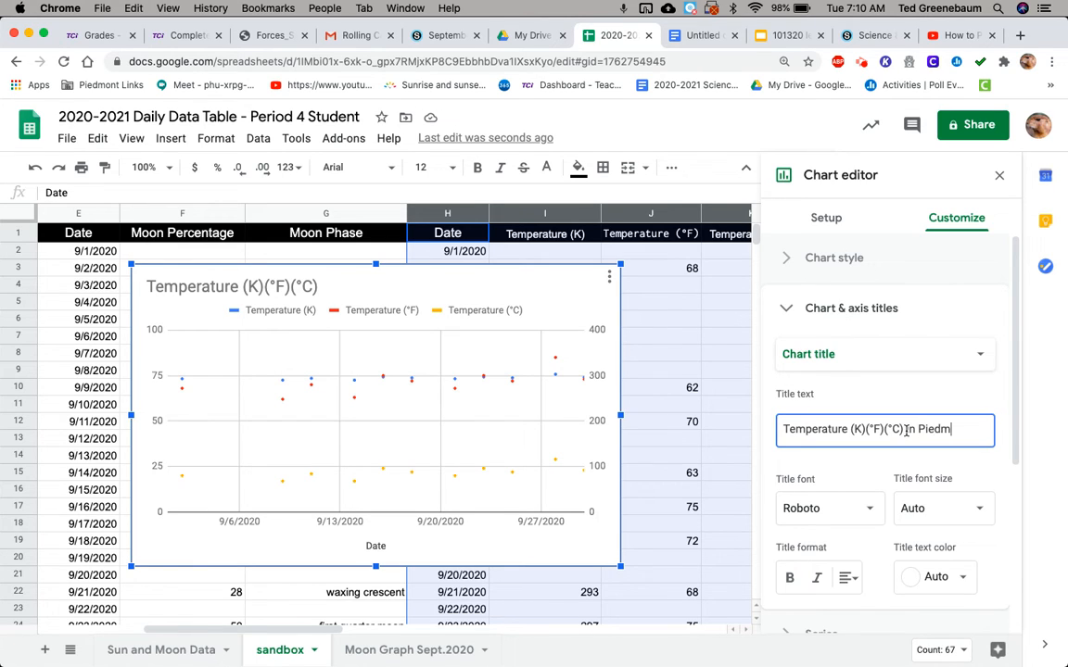
{"action": "type", "text": "ont, CA-September 2020"}
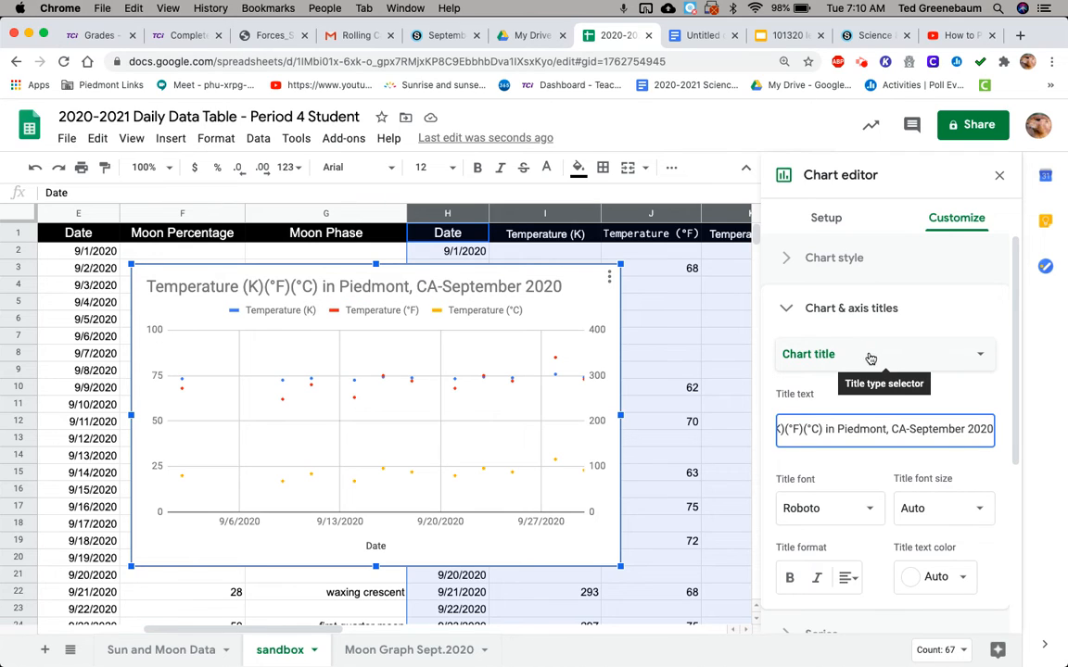
Step: Replace the chart's horizontal axis title with "September (Days) 1 line = 7 days"
{"action": "left_click", "coordinate": [982, 361]}
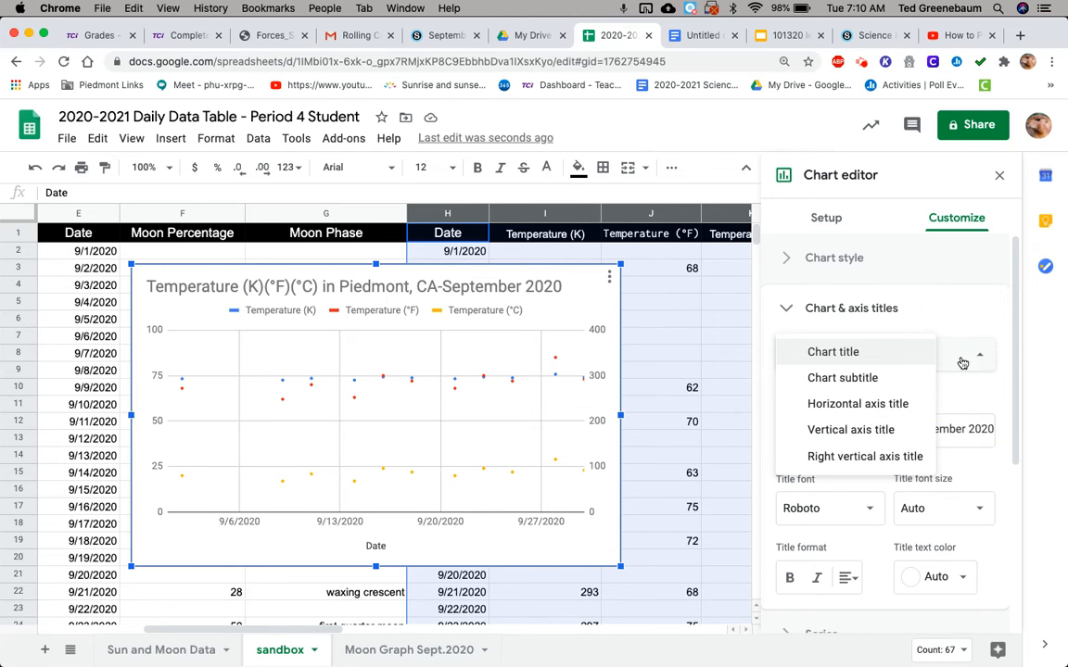
{"action": "left_click", "coordinate": [852, 403]}
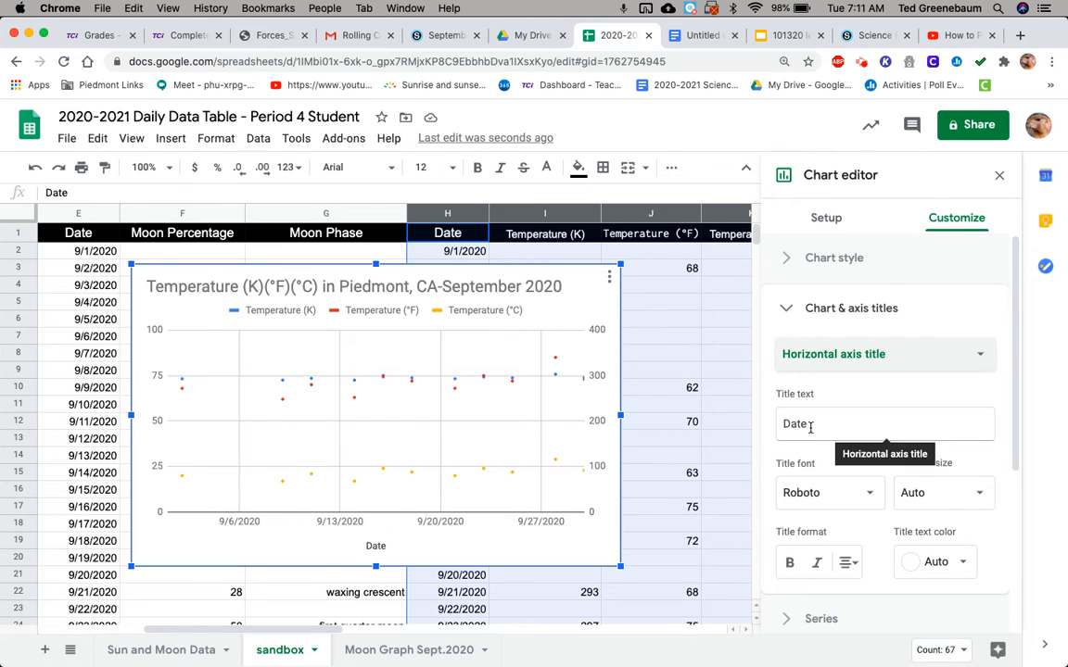
{"action": "left_click_drag", "start_coordinate": [810, 424], "coordinate": [775, 429]}
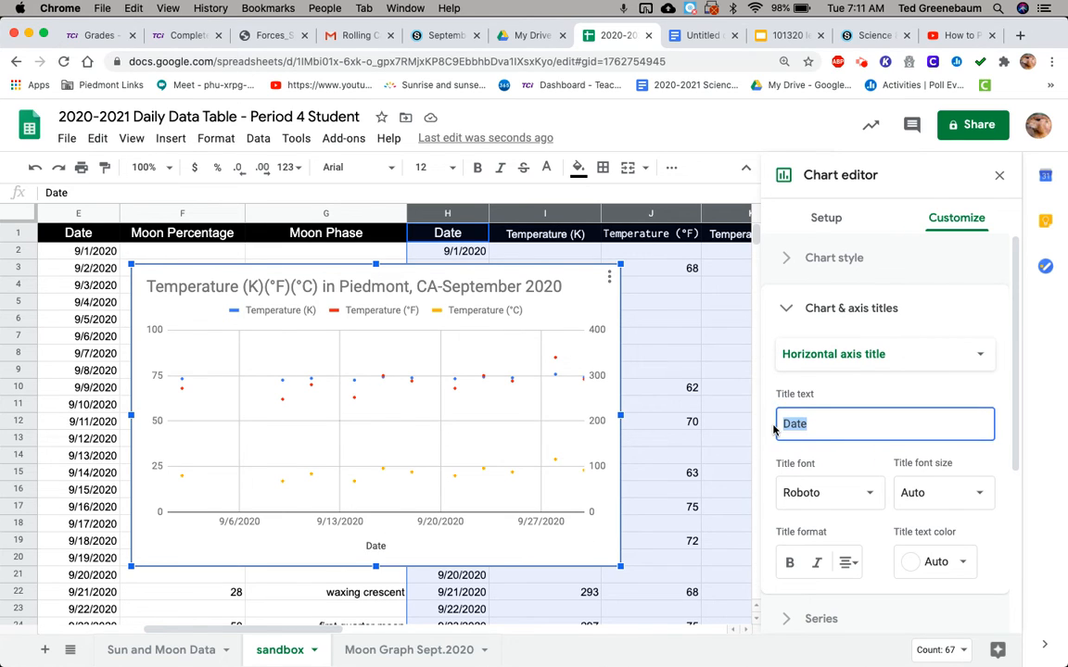
{"action": "type", "text": "Septe"}
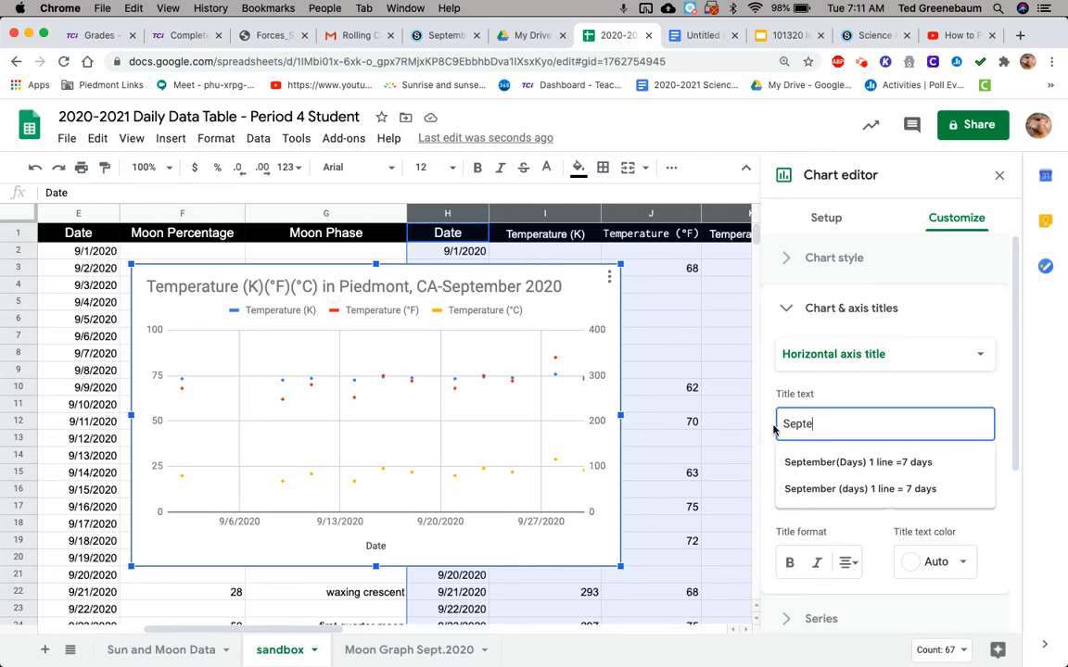
{"action": "type", "text": "mber"}
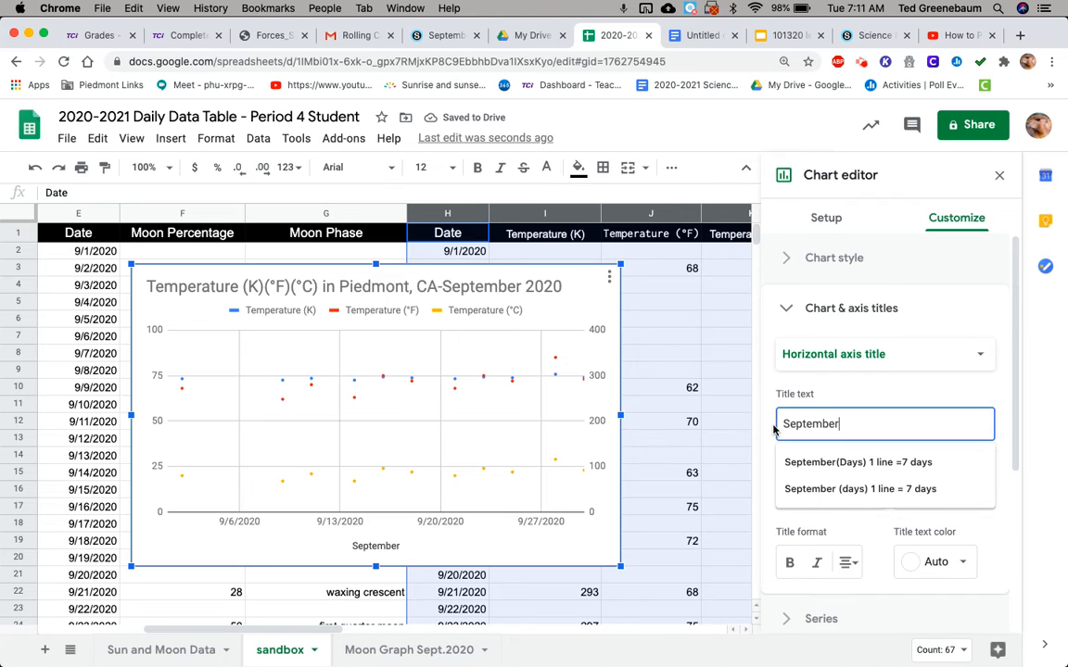
{"action": "type", "text": "("}
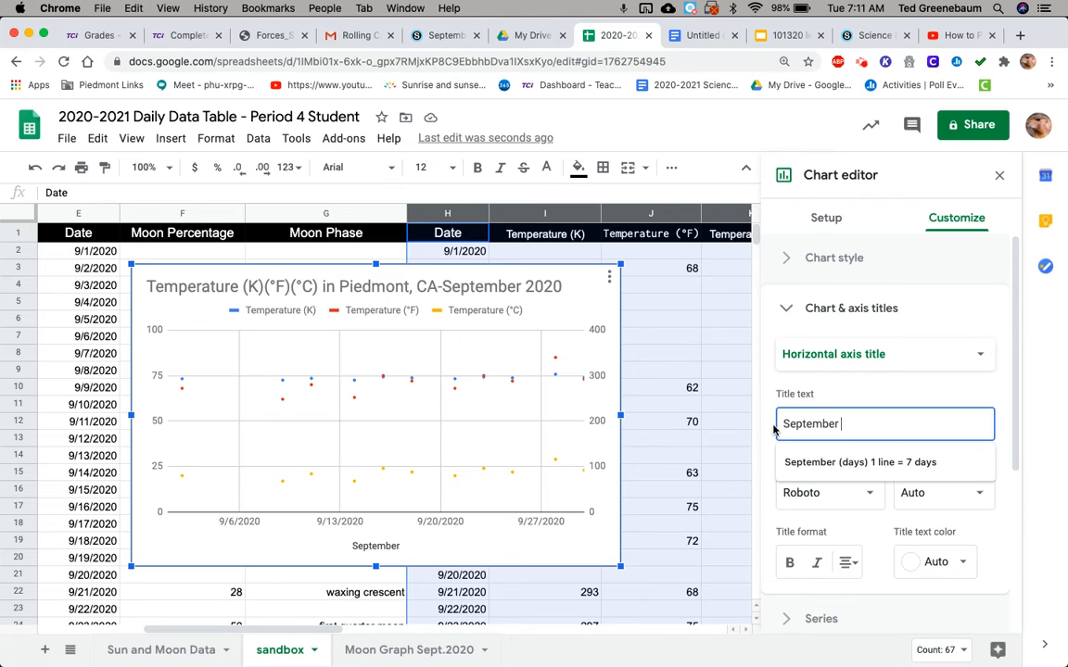
{"action": "type", "text": "Days)"}
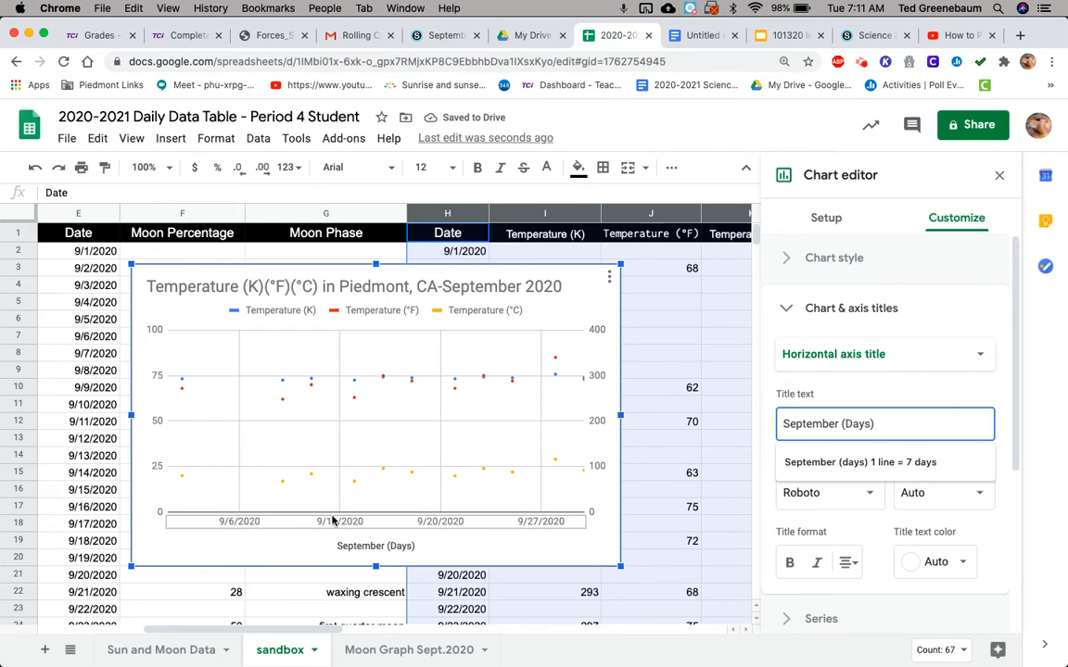
{"action": "type", "text": "1 line "}
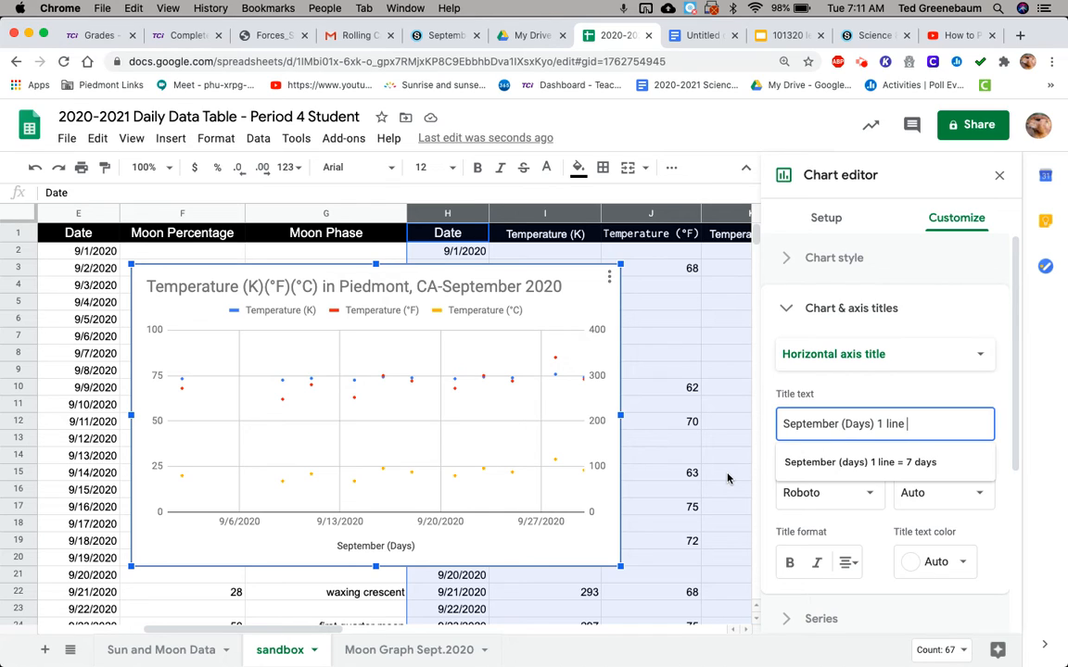
{"action": "type", "text": "= 7 "}
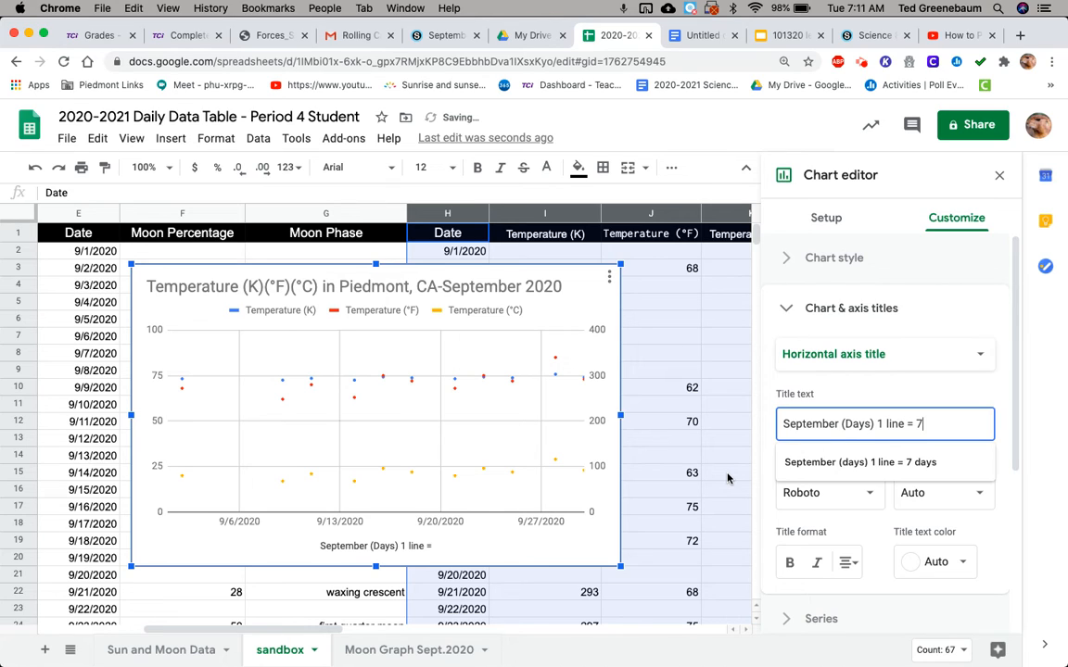
{"action": "type", "text": "days"}
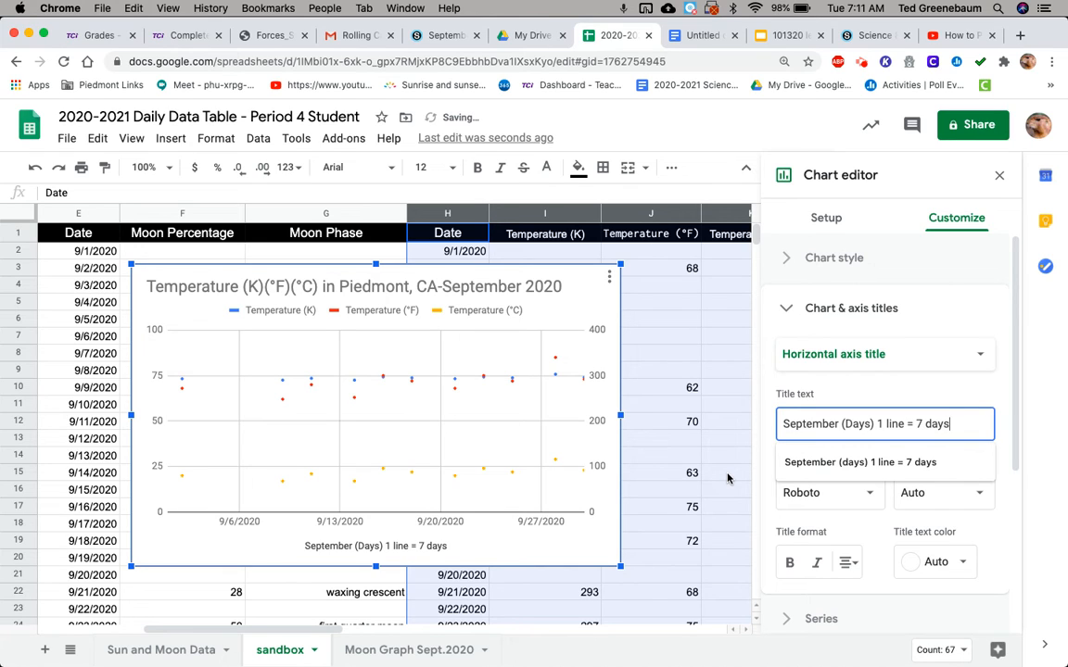
Step: Set the chart's vertical axis title to "Temperature (degrees F and C) 1 line =25 degrees"
{"action": "left_click", "coordinate": [981, 358]}
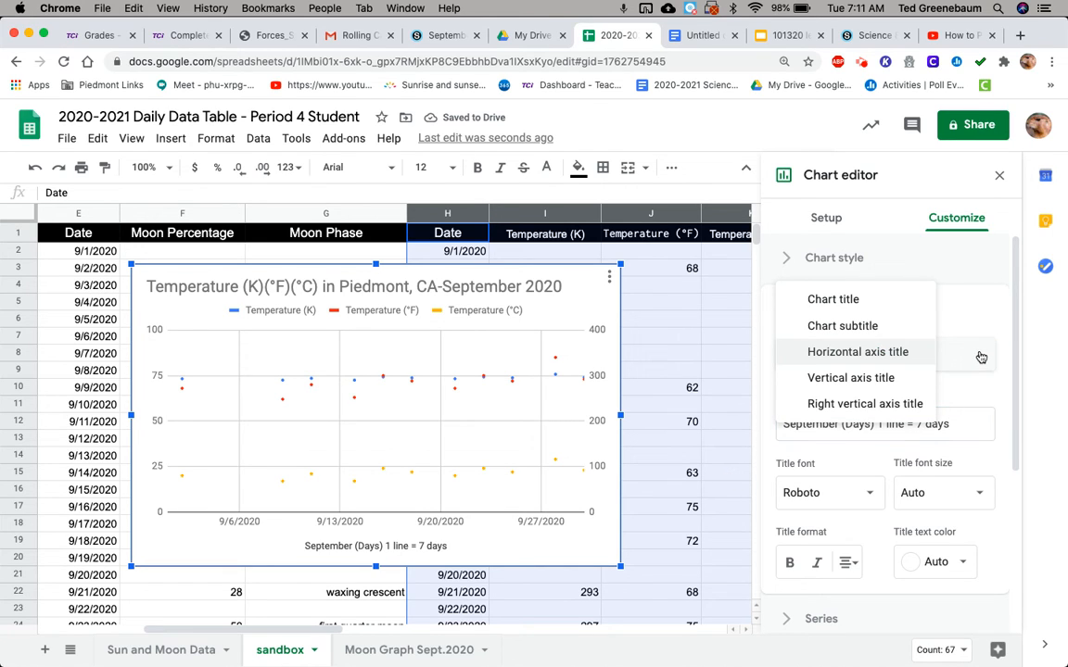
{"action": "left_click", "coordinate": [897, 377]}
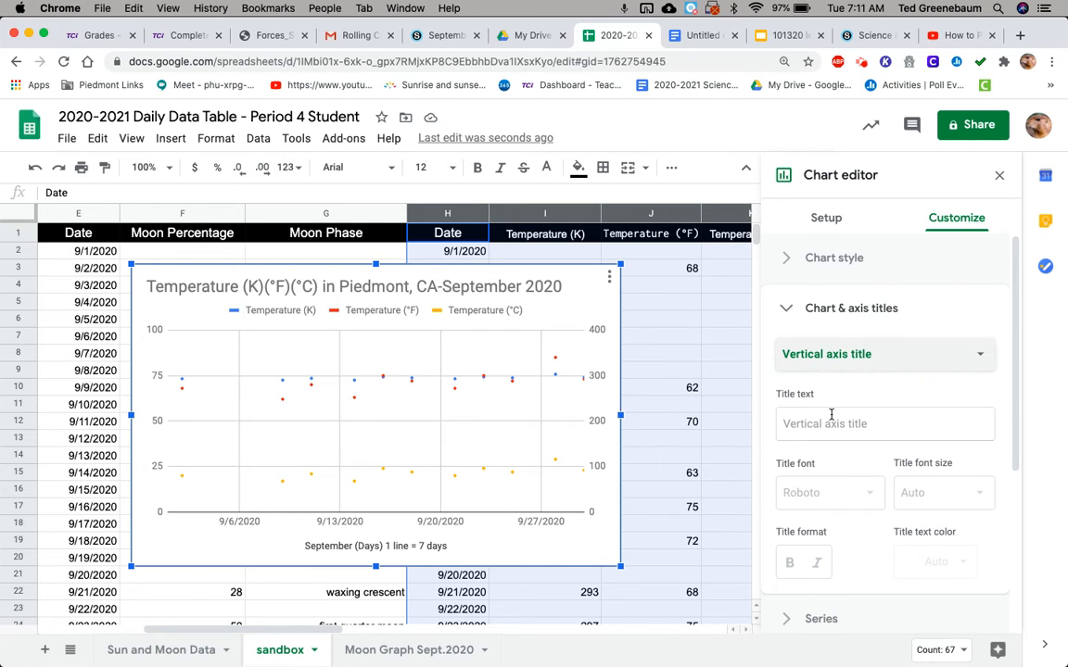
{"action": "left_click", "coordinate": [784, 425]}
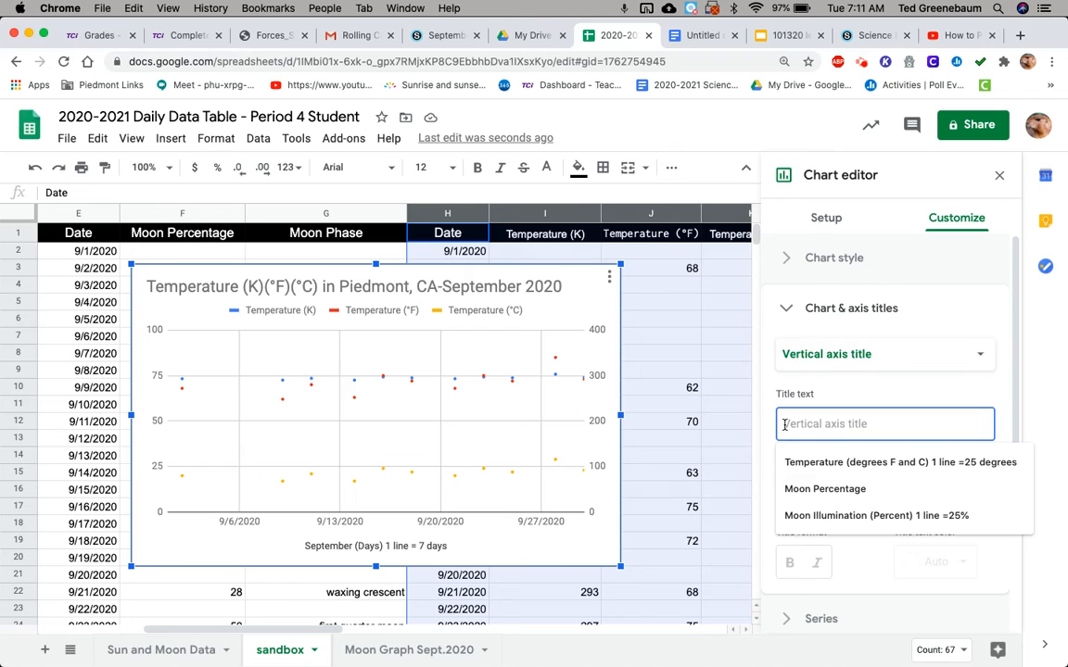
{"action": "type", "text": "T"}
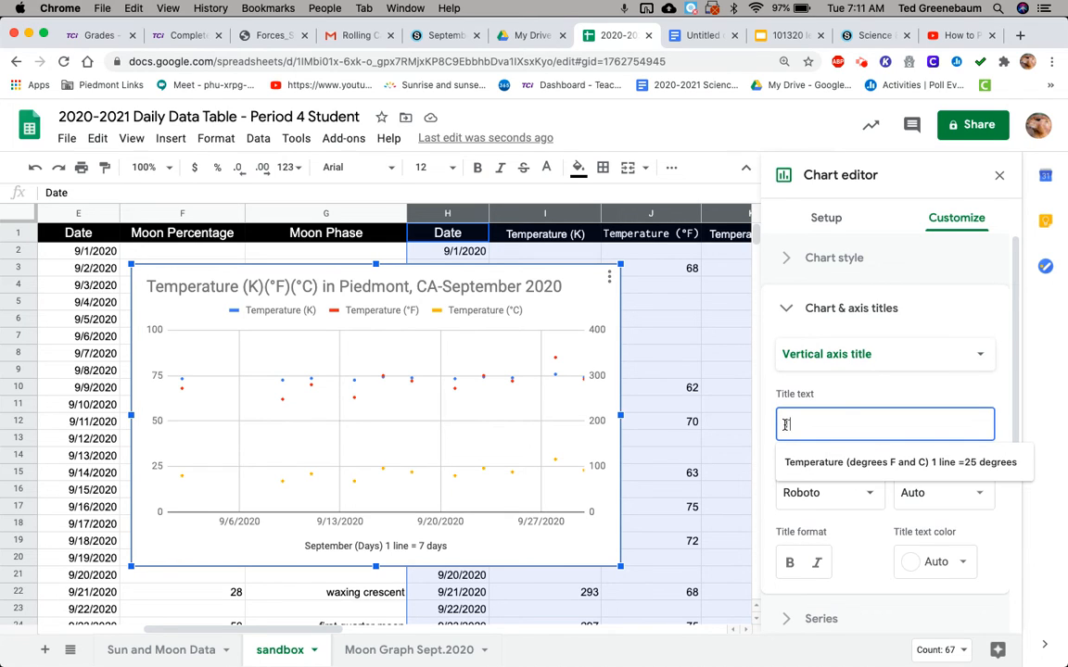
{"action": "type", "text": "emperature"}
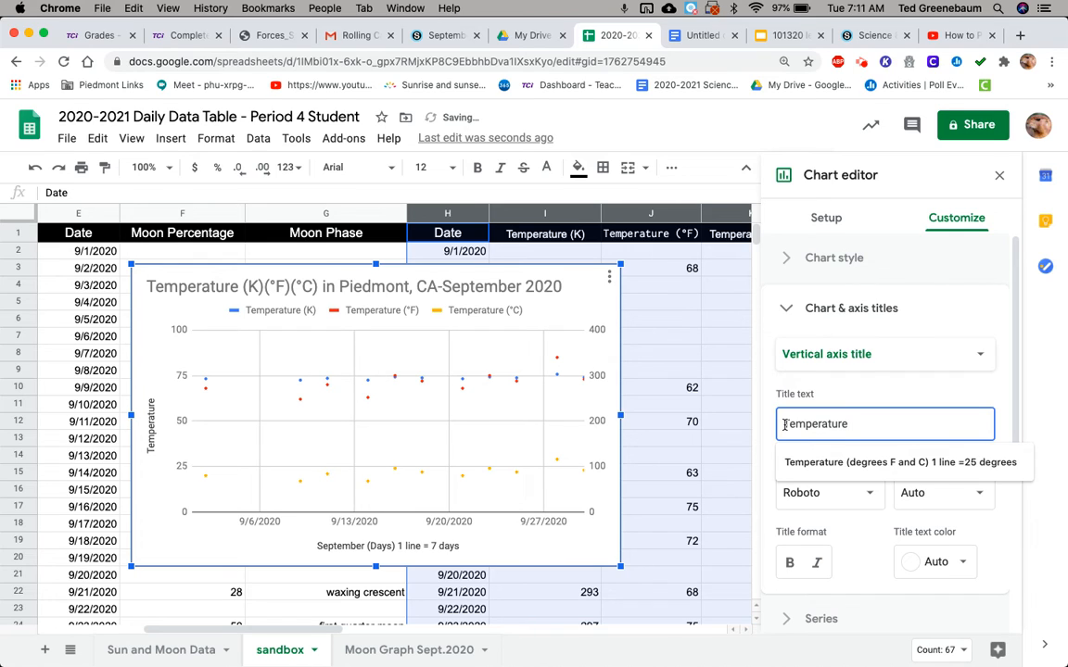
{"action": "type", "text": " in"}
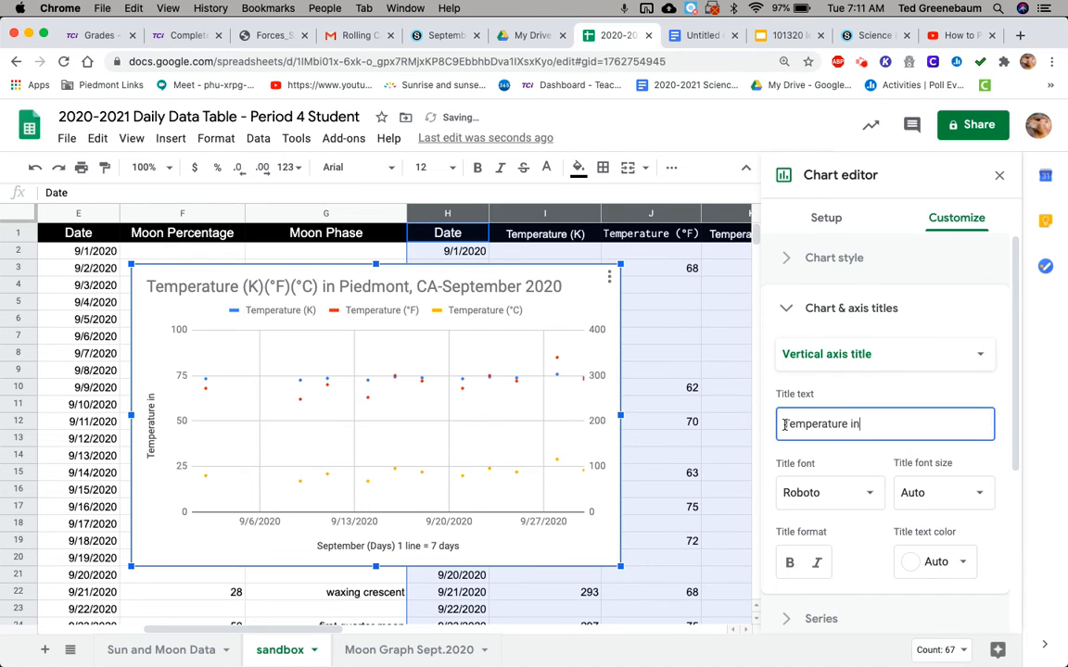
{"action": "key", "text": "BackSpace"}
{"action": "key", "text": "BackSpace"}
{"action": "key", "text": "BackSpace"}
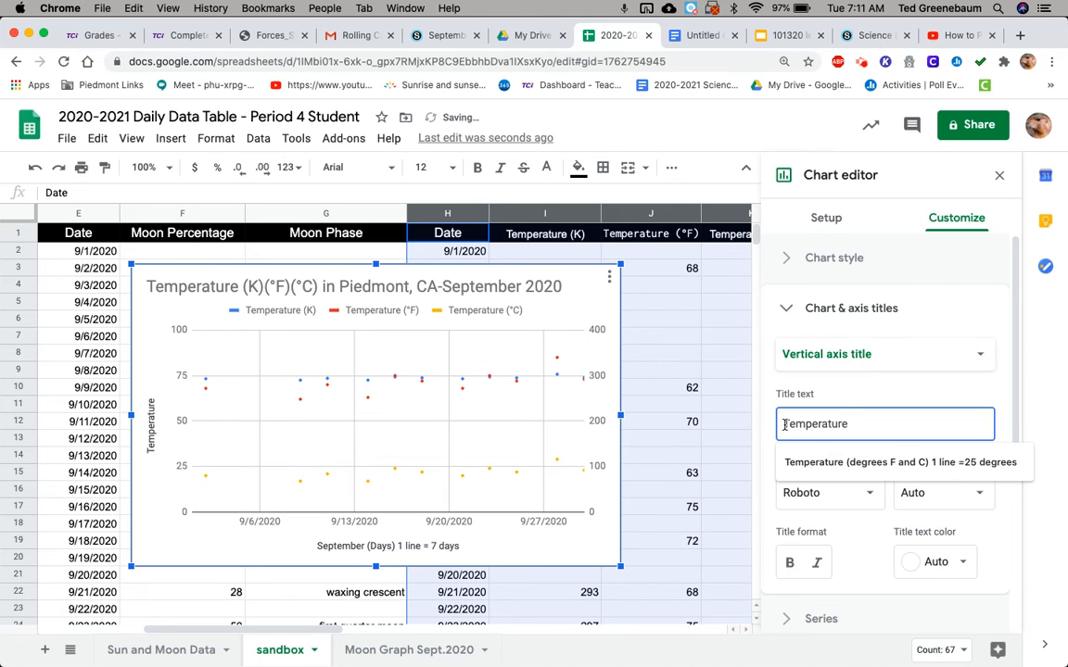
{"action": "type", "text": "(Degrees"}
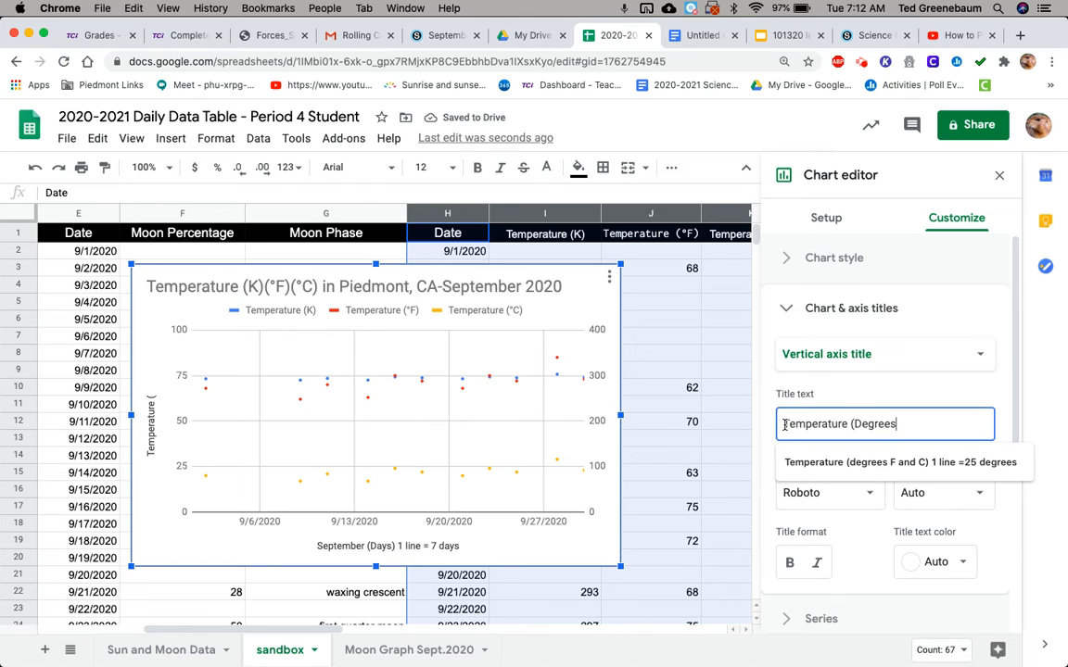
{"action": "type", "text": " F"}
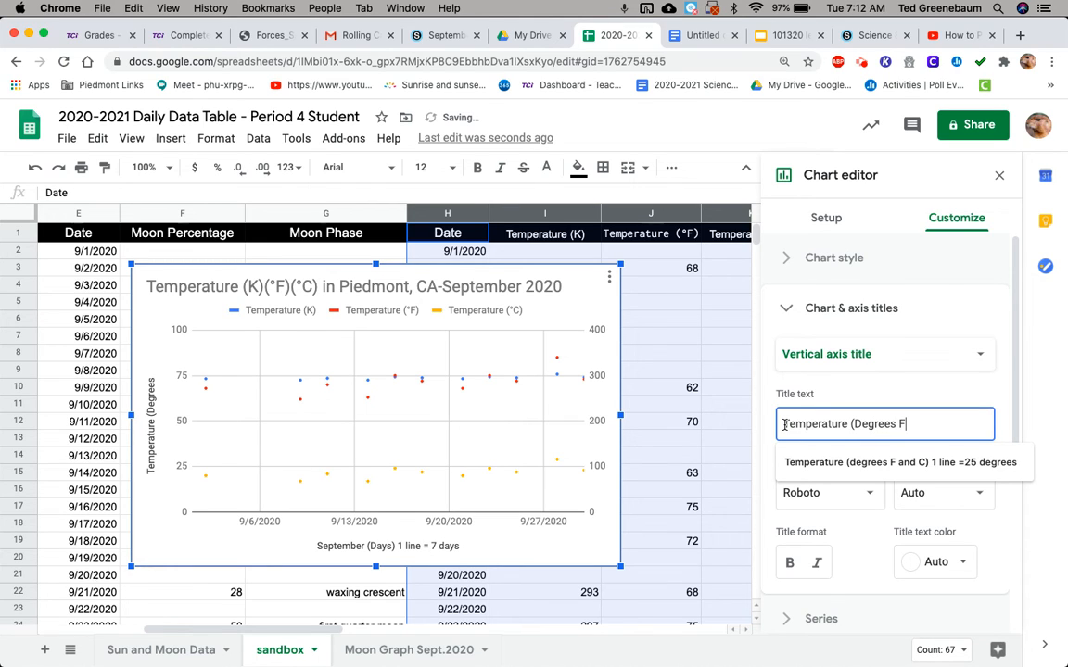
{"action": "type", "text": " and C)"}
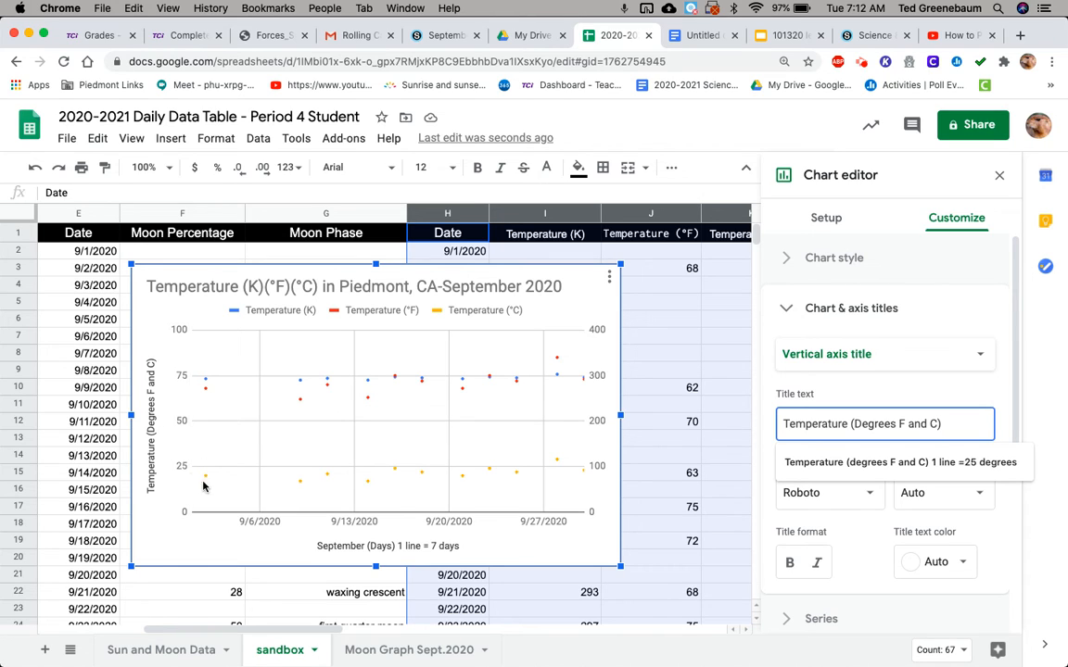
{"action": "left_click", "coordinate": [794, 462]}
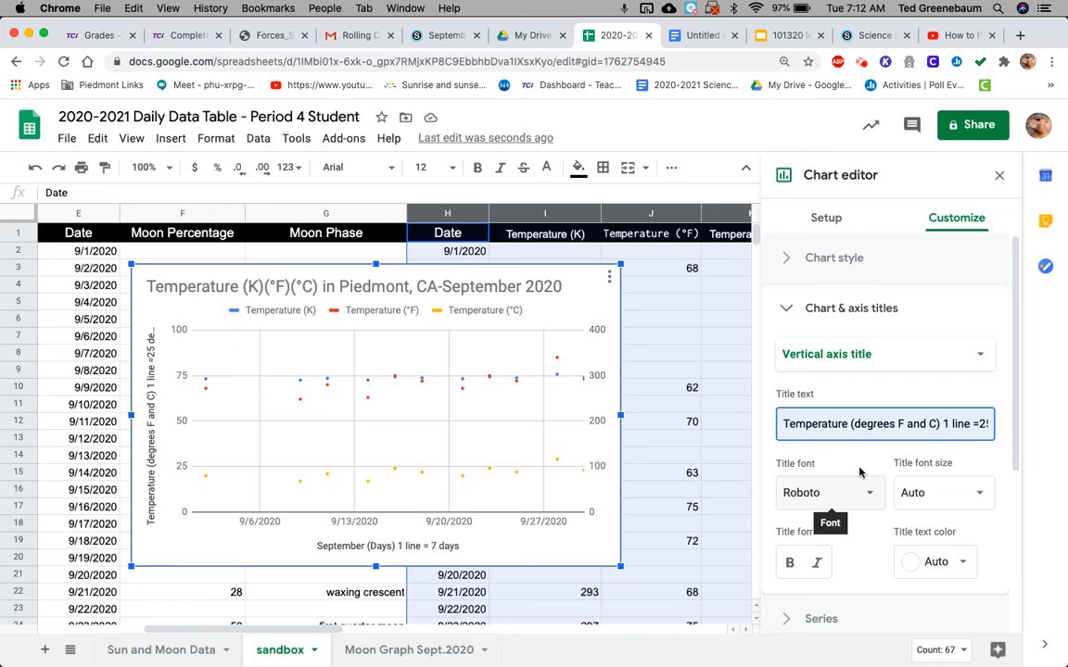
Step: Set the chart's right vertical axis title to "Temperature in Kelvin"
{"action": "left_click", "coordinate": [983, 356]}
{"action": "left_click", "coordinate": [899, 378]}
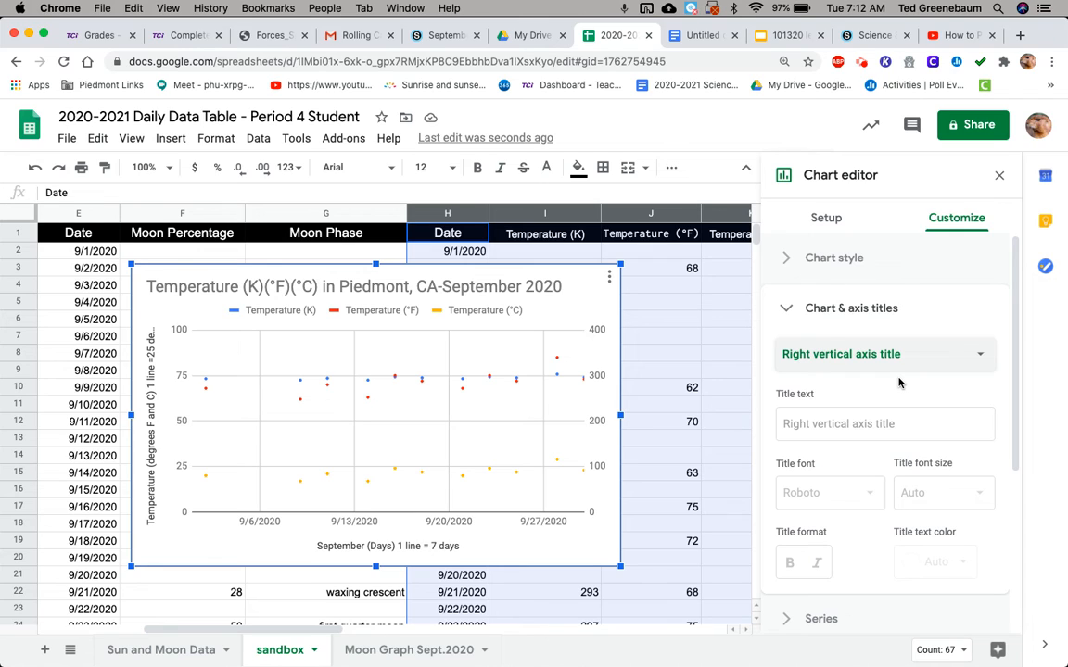
{"action": "left_click", "coordinate": [822, 427]}
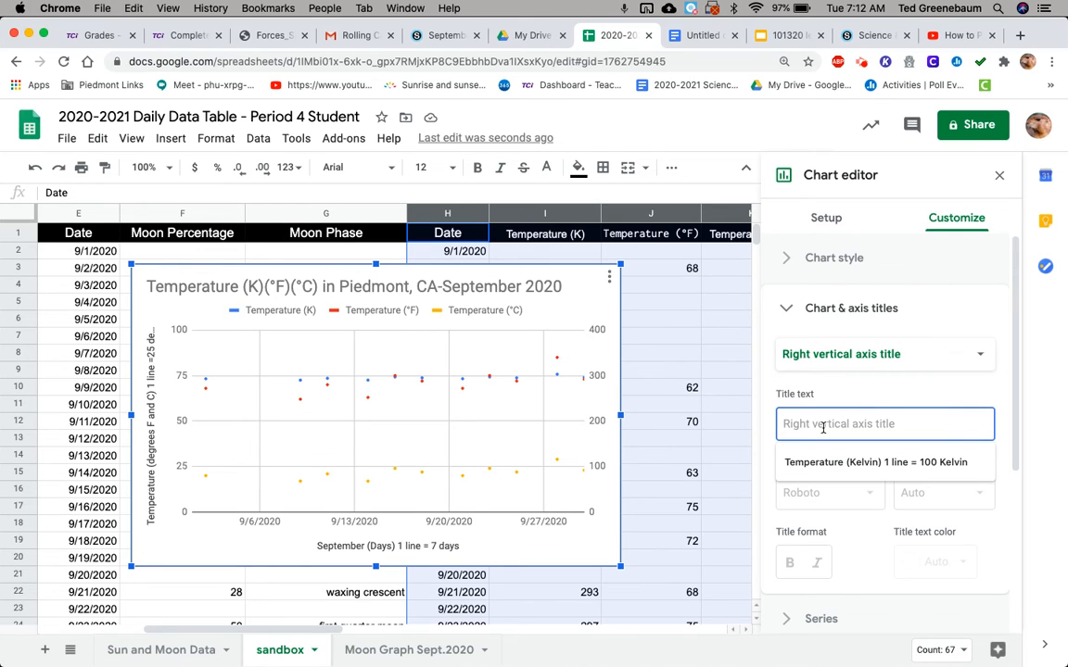
{"action": "type", "text": "T"}
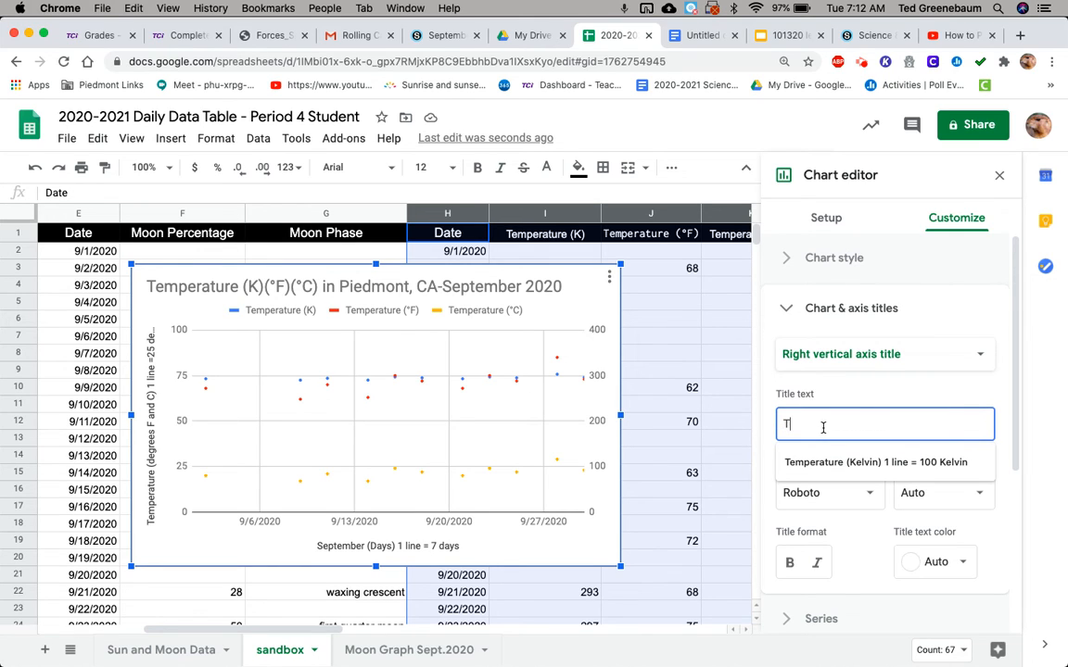
{"action": "type", "text": "emperature in Kelvin"}
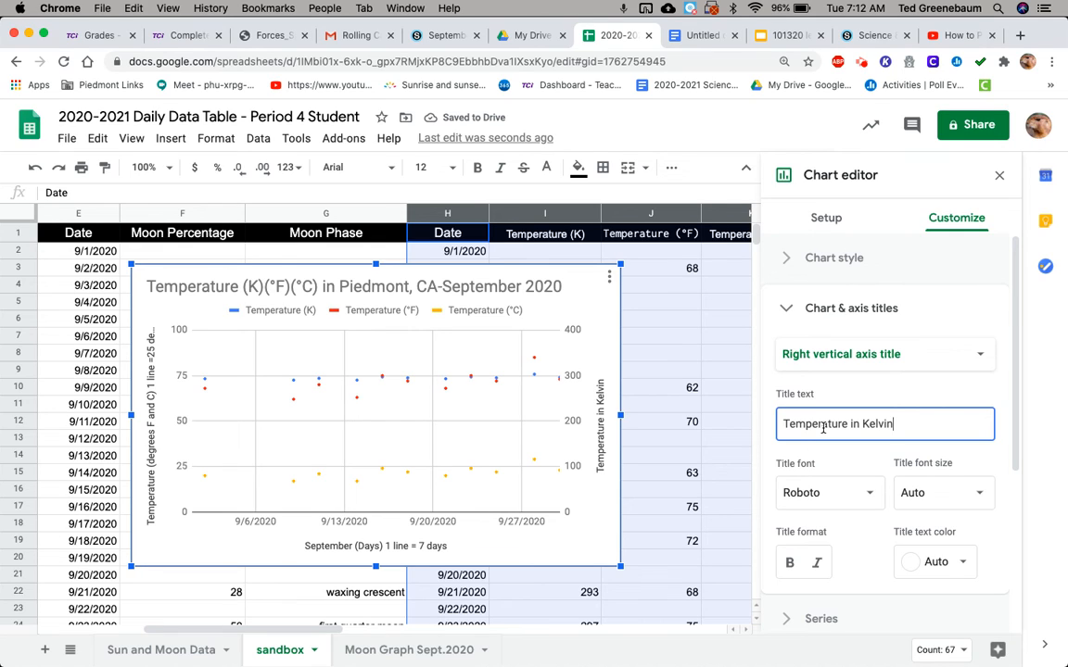
Step: Reword the chart's right vertical axis title to "Temperature (in Kelvin) 1 line = 1 Kelvin"
{"action": "left_click", "coordinate": [849, 424]}
{"action": "type", "text": "(in Kelvin"}
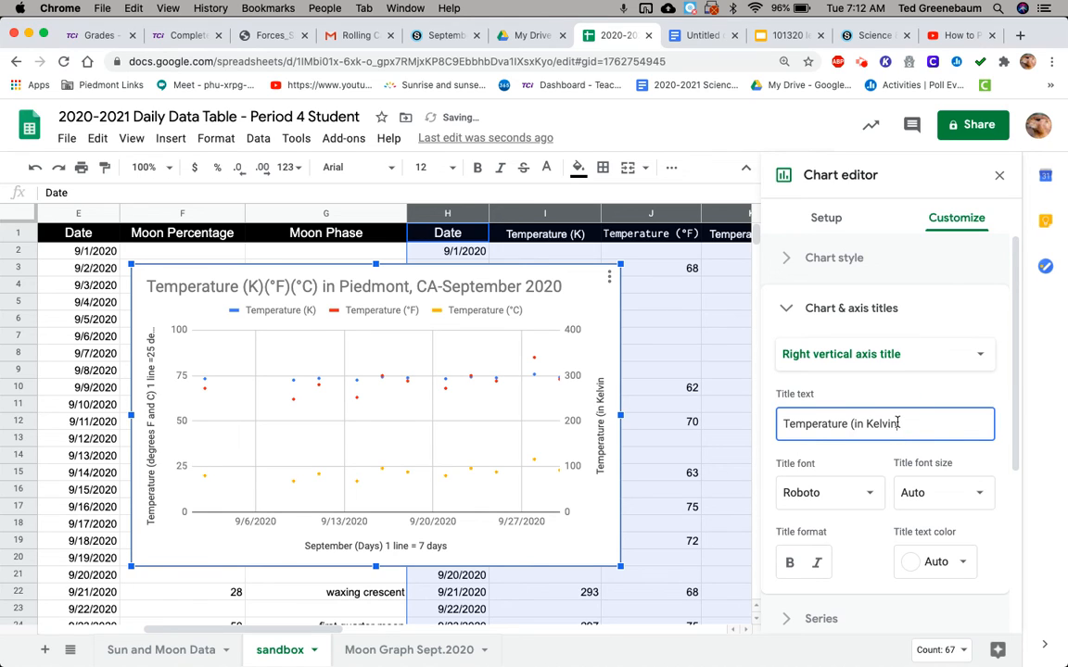
{"action": "type", "text": ")"}
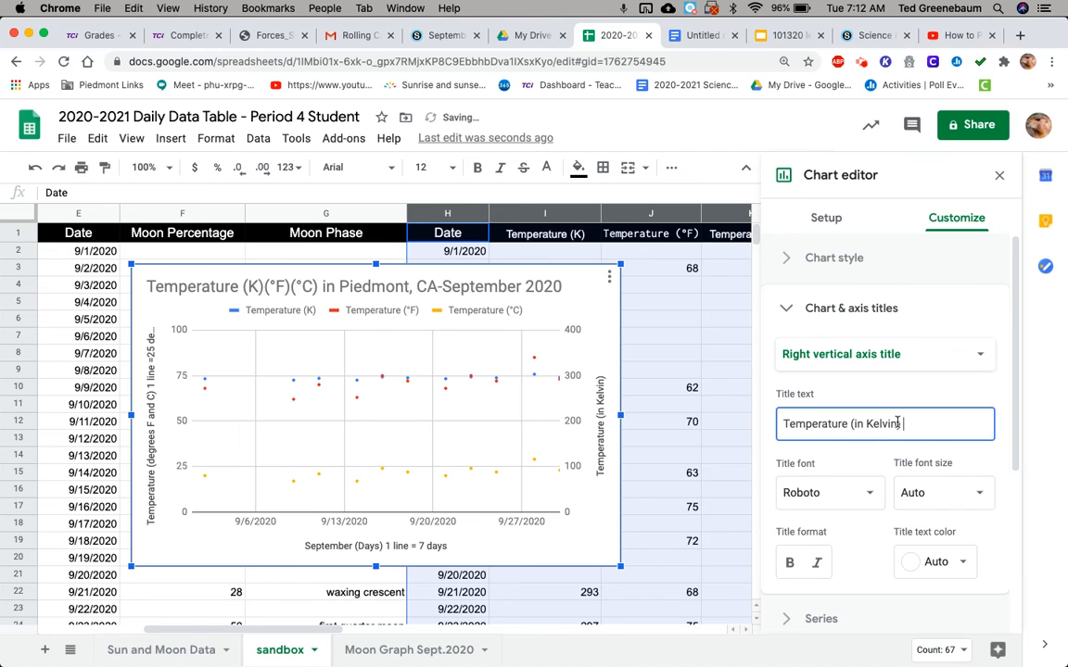
{"action": "type", "text": " 1 line ="}
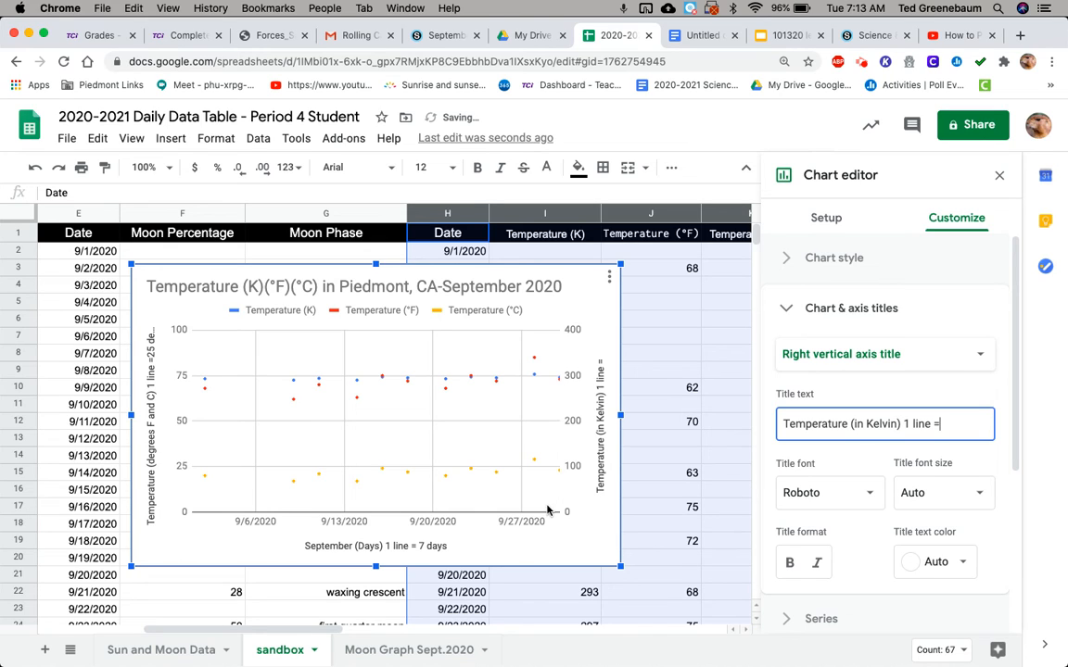
{"action": "type", "text": " 1"}
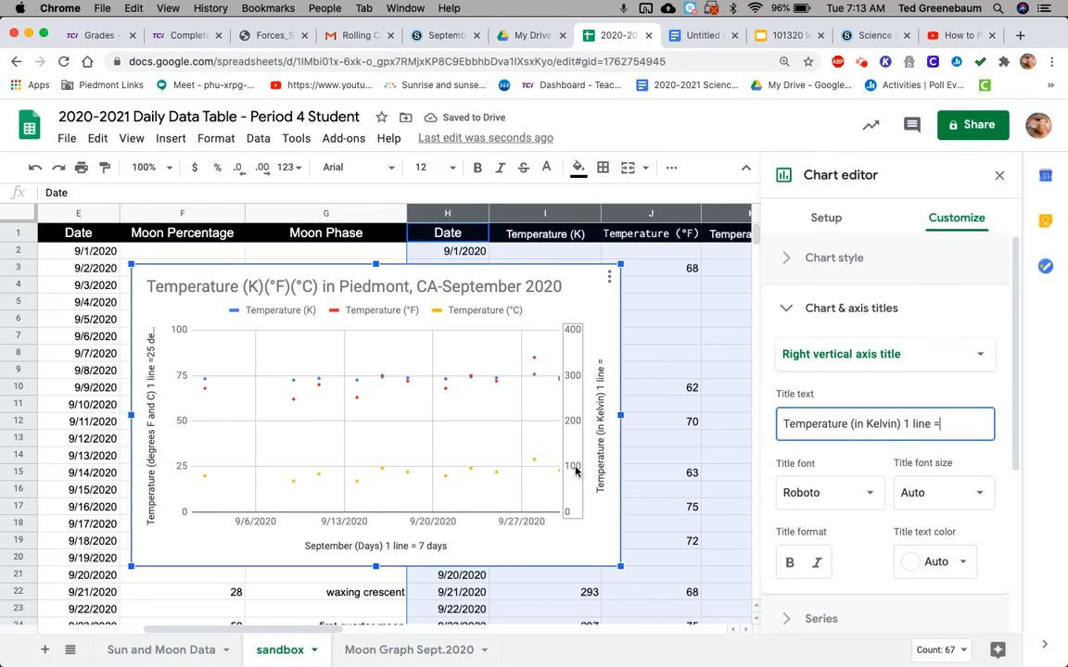
{"action": "type", "text": " Kelvin"}
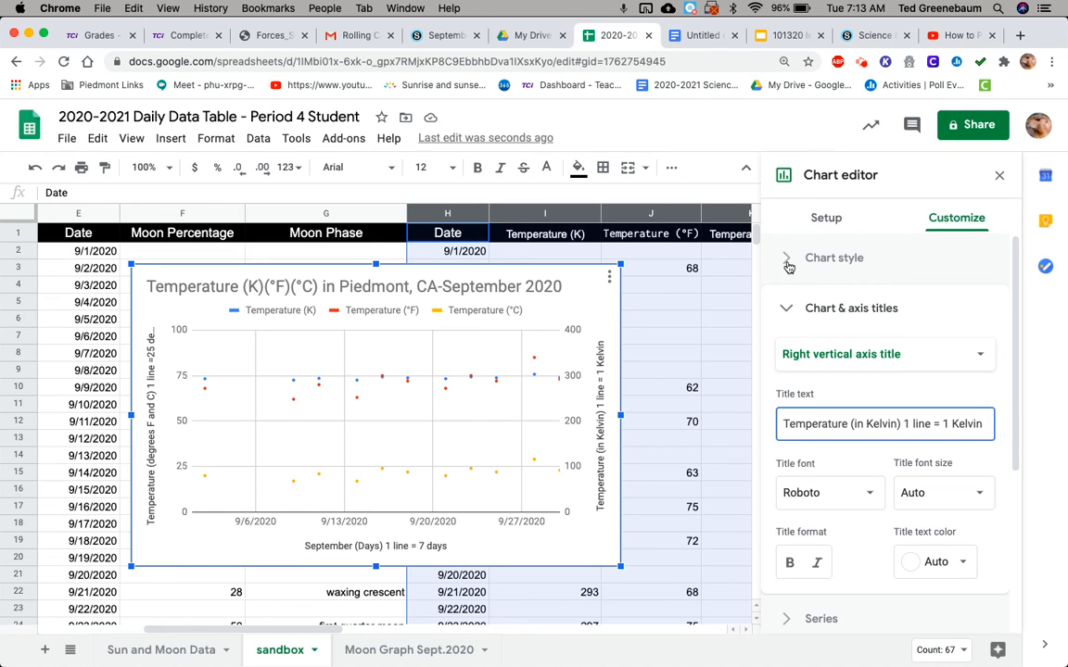
Step: Enable plotting of null values in the temperature chart's style and move the chart to its own sheet
{"action": "left_click", "coordinate": [786, 262]}
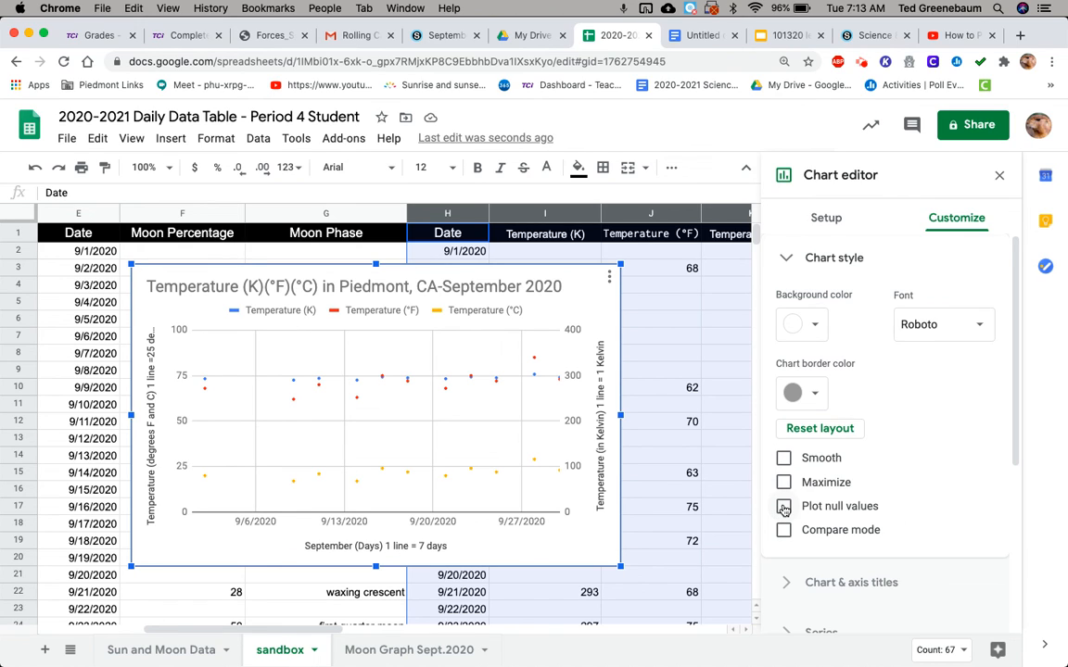
{"action": "left_click", "coordinate": [783, 507]}
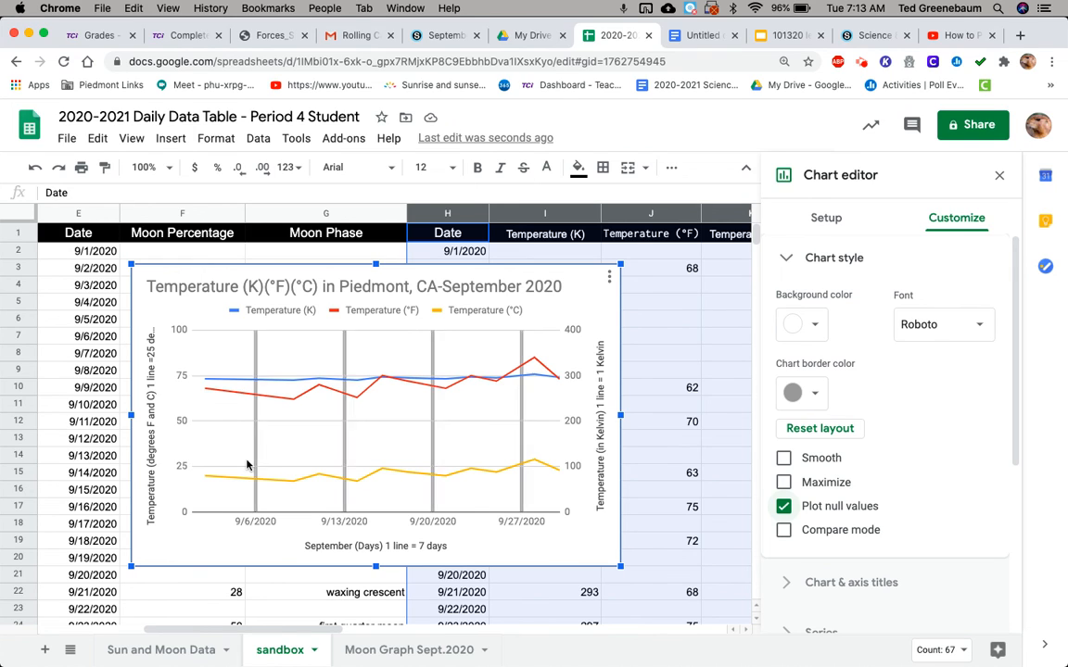
{"action": "left_click", "coordinate": [206, 478]}
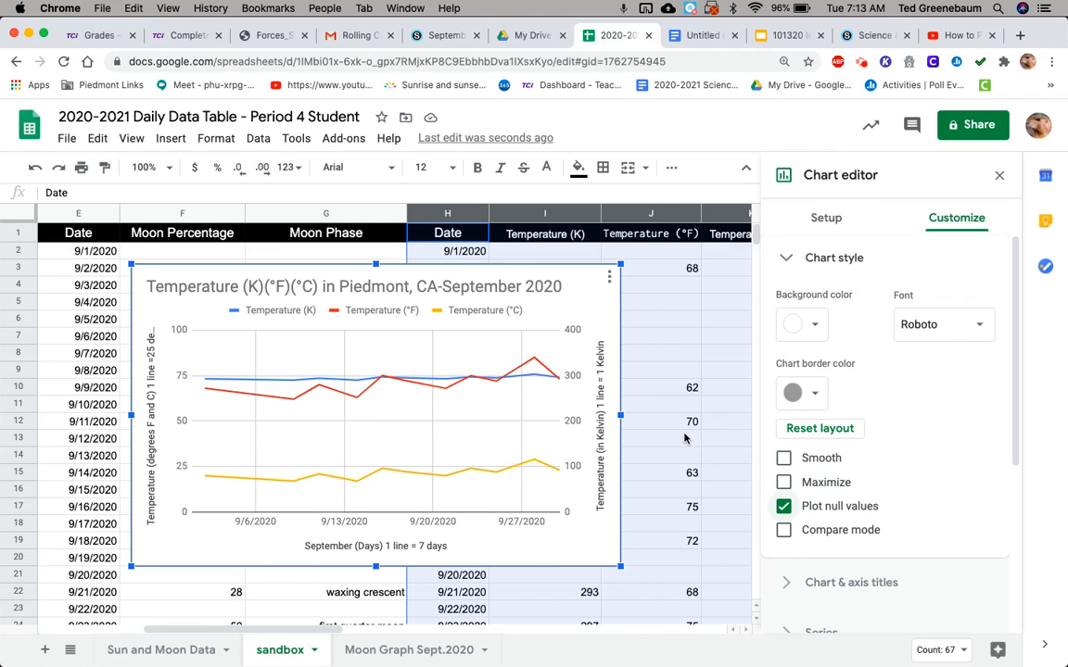
{"action": "left_click", "coordinate": [609, 277]}
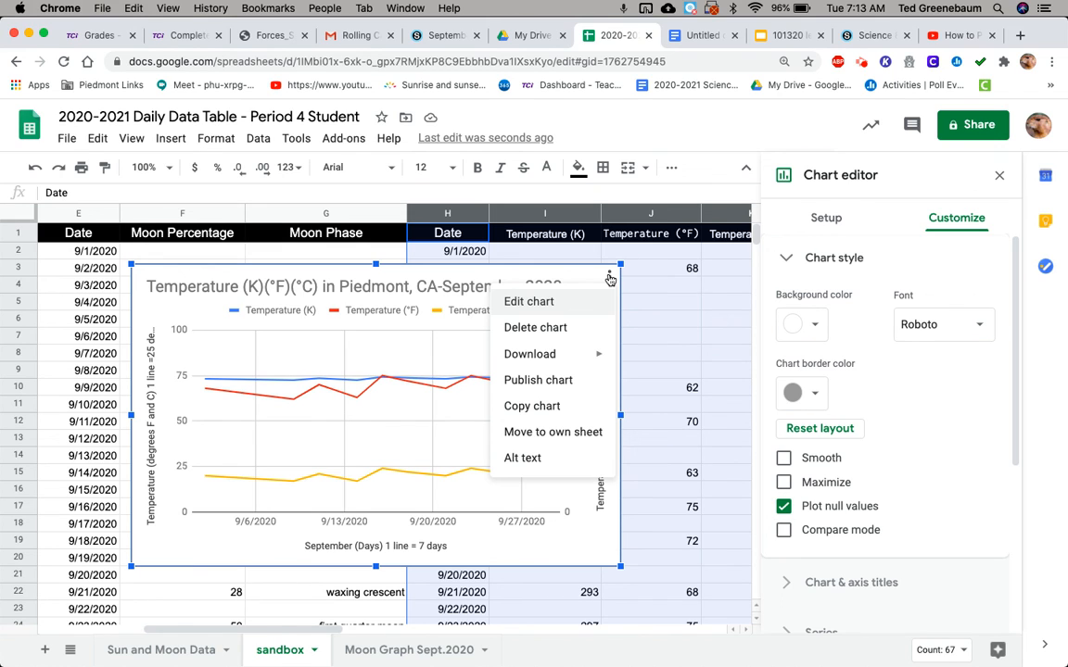
{"action": "left_click", "coordinate": [571, 435]}
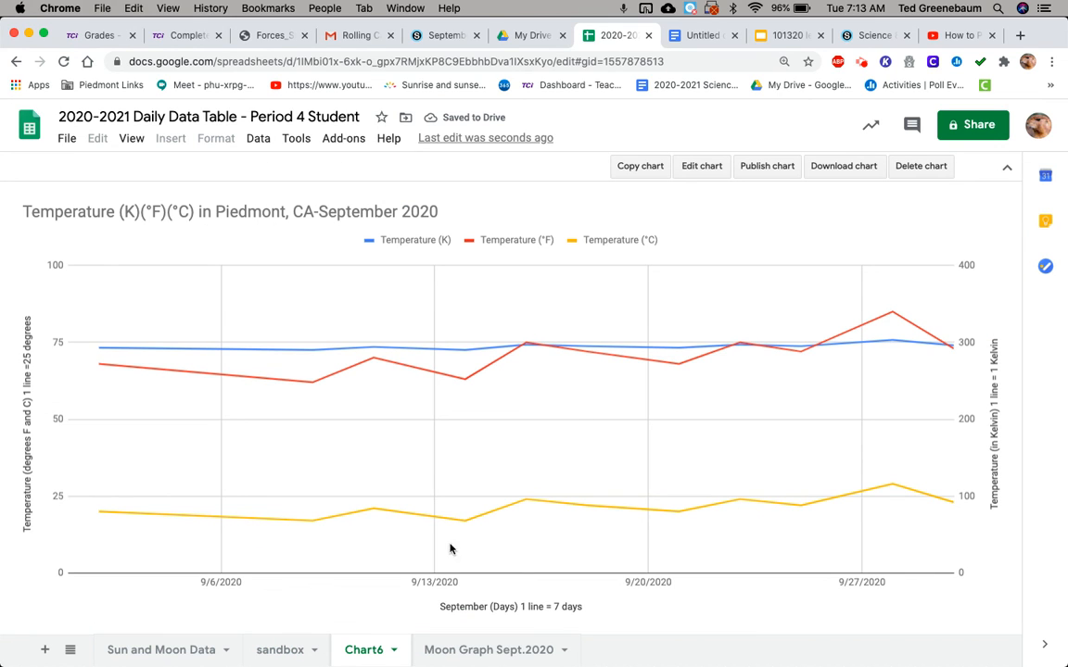
Step: Rename the new chart sheet "Temperature Sept. 2020" and return to it after viewing the moon graph sheet
{"action": "double_click", "coordinate": [366, 651]}
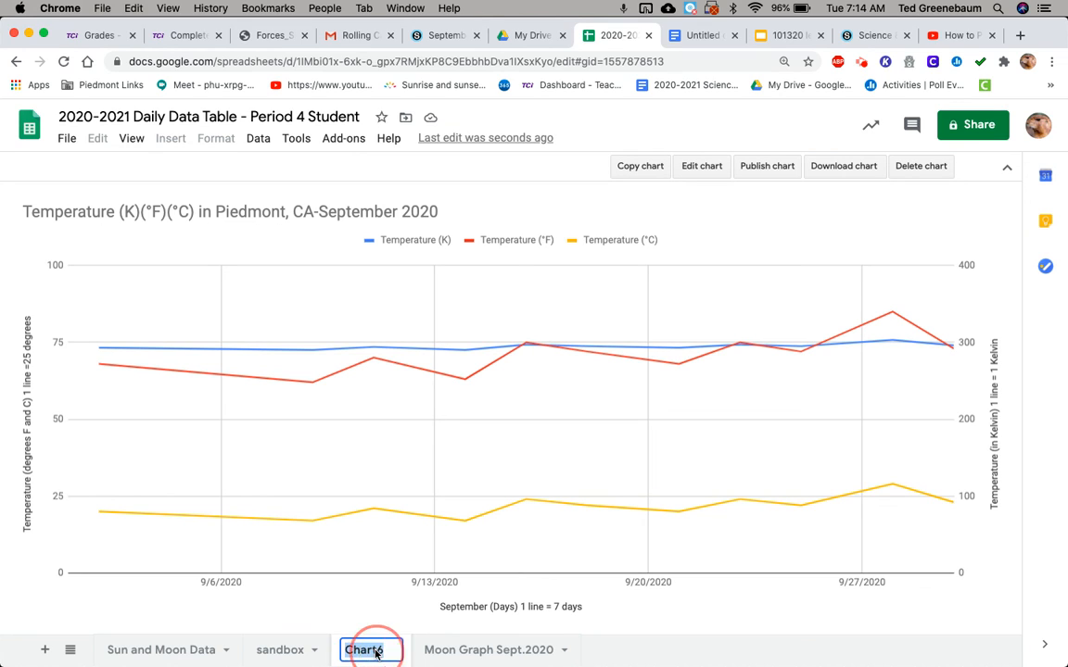
{"action": "type", "text": "Temper"}
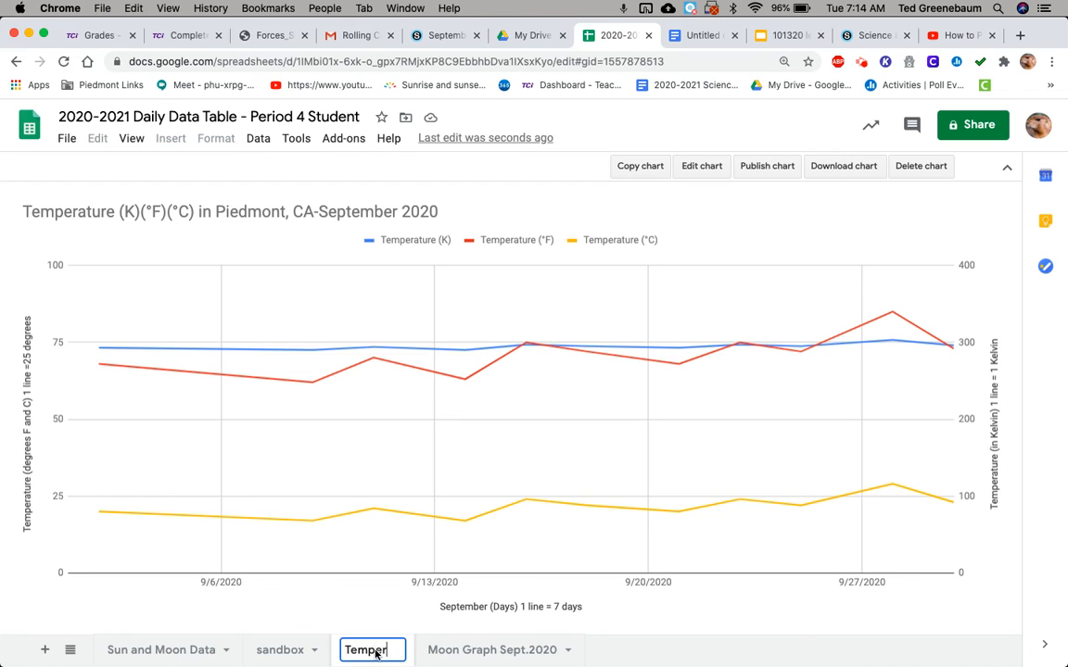
{"action": "type", "text": "ature "}
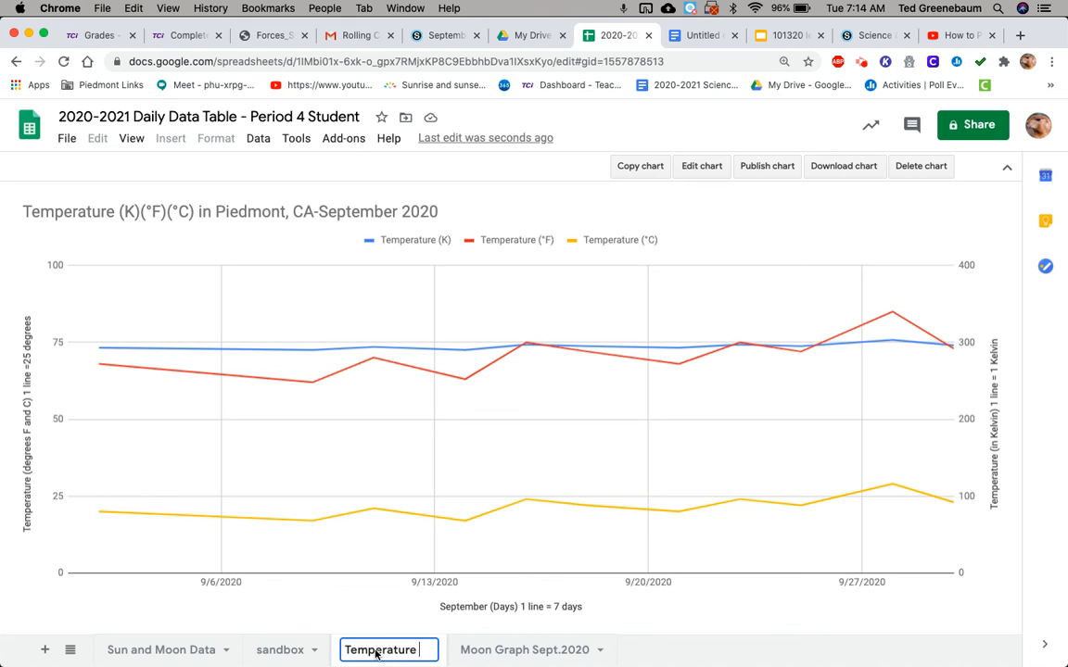
{"action": "type", "text": "S"}
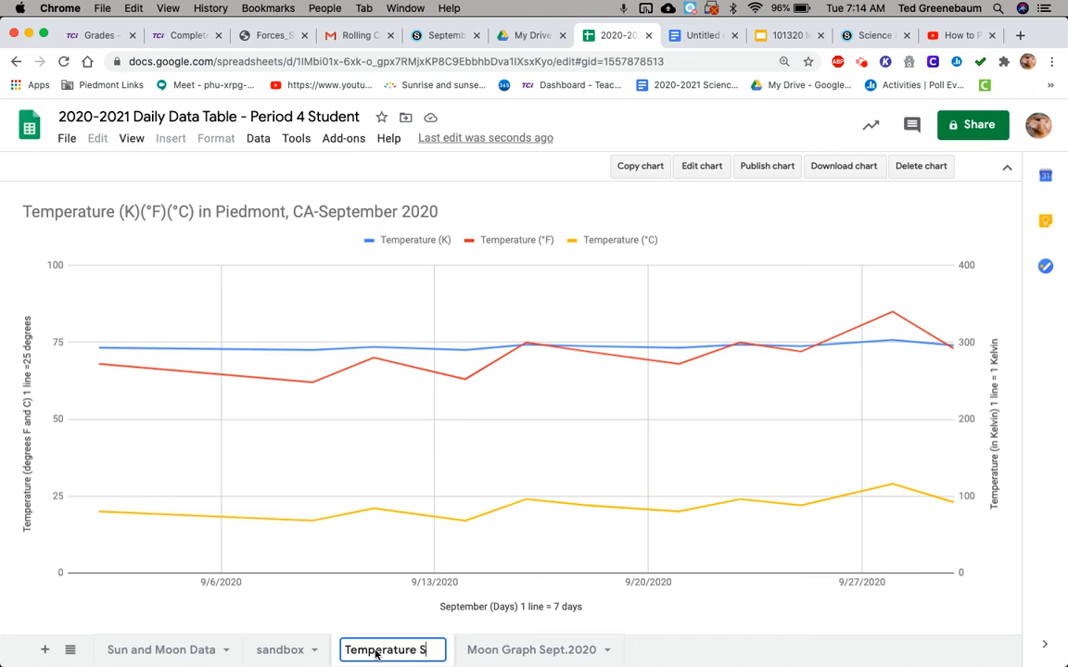
{"action": "type", "text": "ept. 2020"}
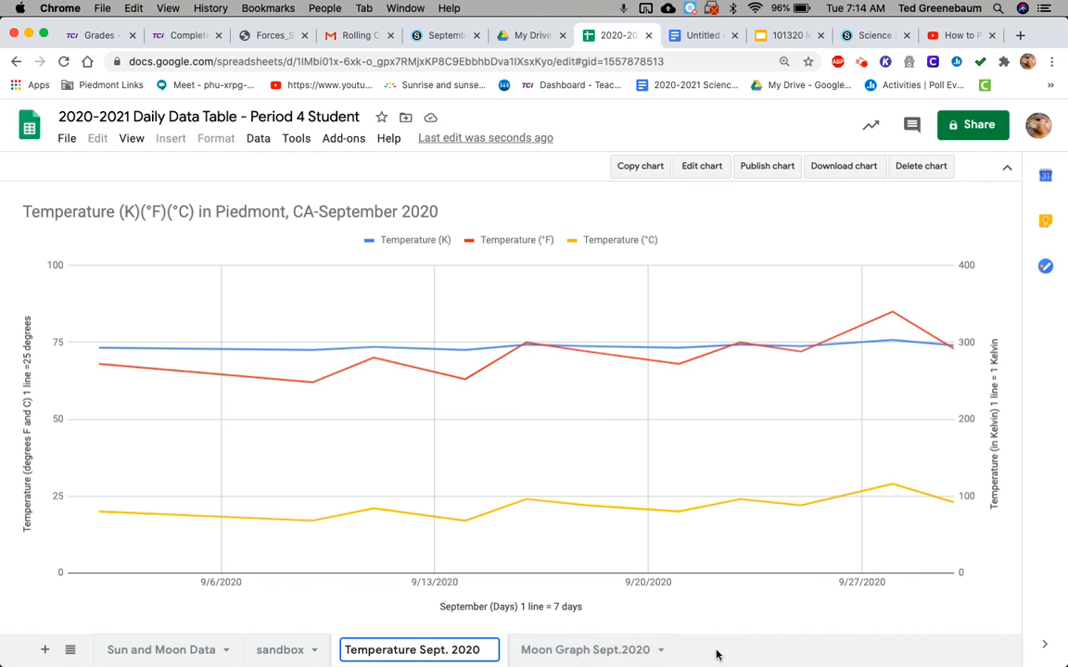
{"action": "left_click", "coordinate": [576, 654]}
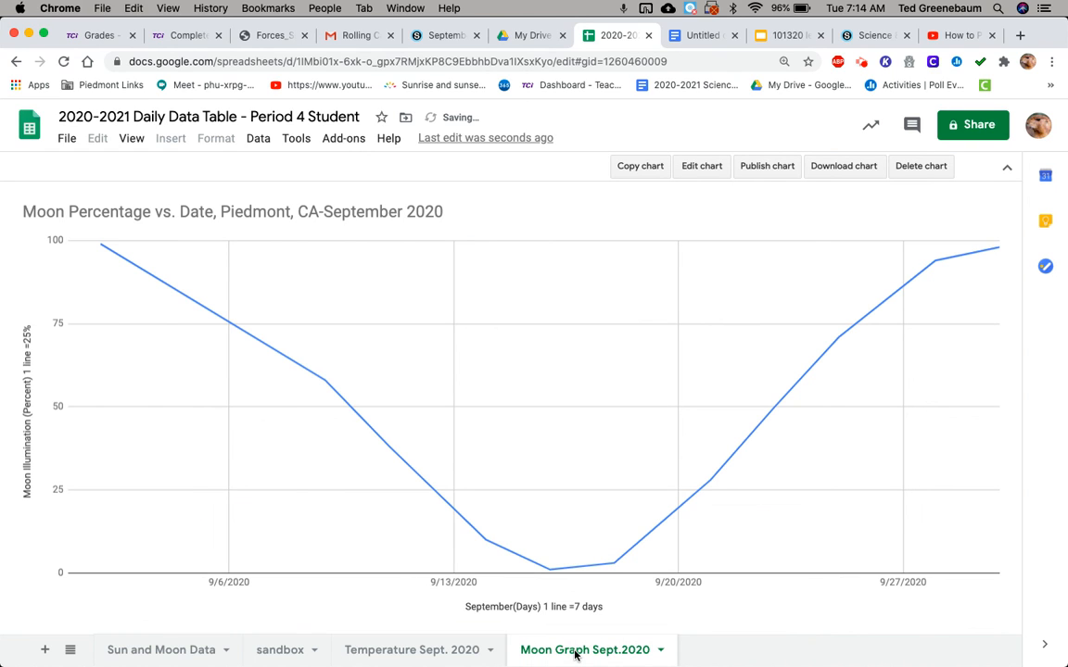
{"action": "left_click", "coordinate": [431, 654]}
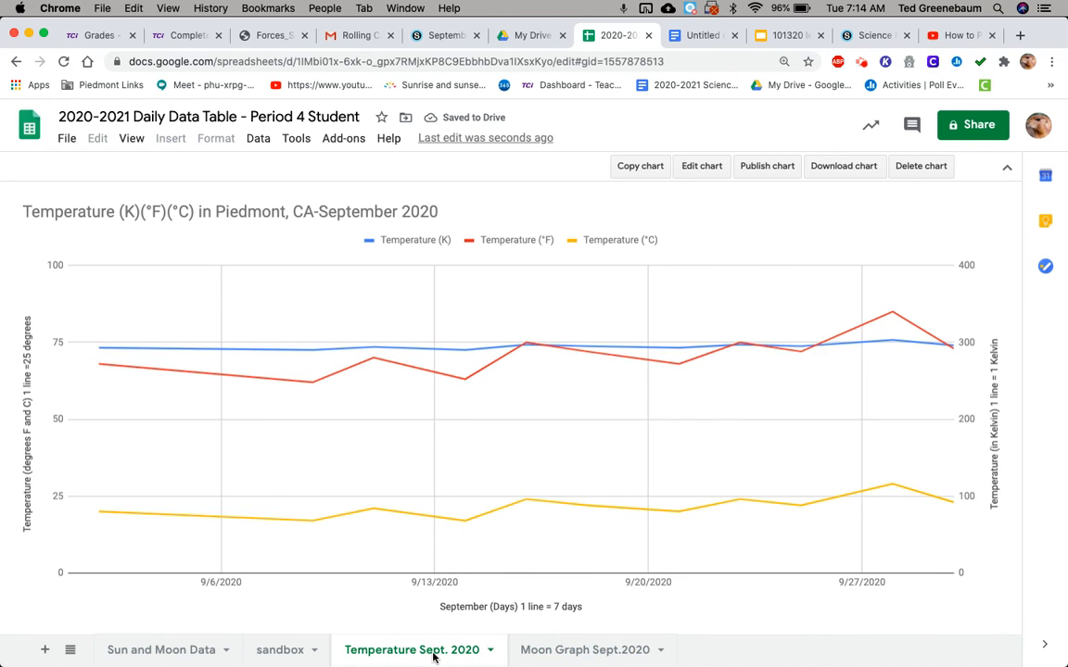